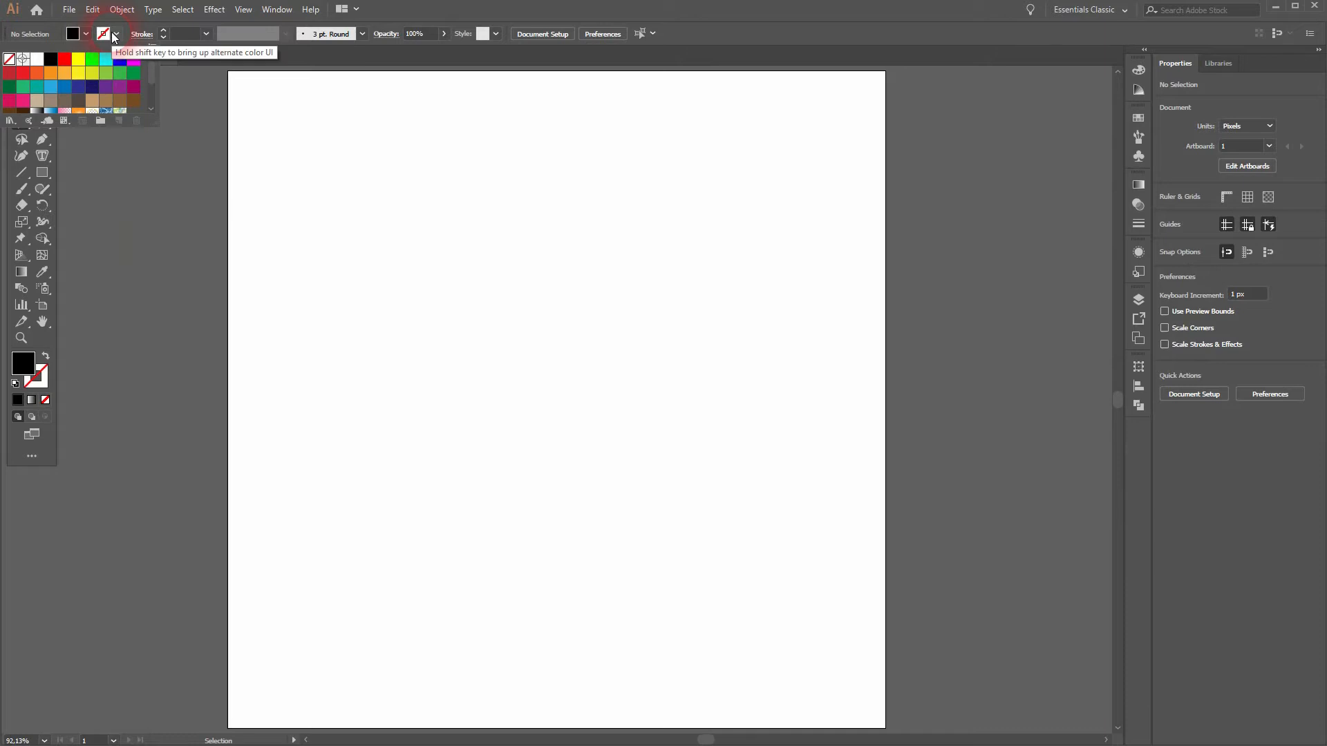
Step: Draw a tall, narrow rectangle about 42 px wide and 231 px high with a black fill and no stroke
left_click_drag(40, 172, 114, 172)
left_click_drag(287, 173, 323, 364)
key("v")
Step: Place the rectangle near the artboard's upper-left corner and keep one copy near the middle, undoing the extra copy
left_click(345, 300)
left_click_drag(315, 298, 261, 225)
left_click_drag(488, 545, 629, 419)
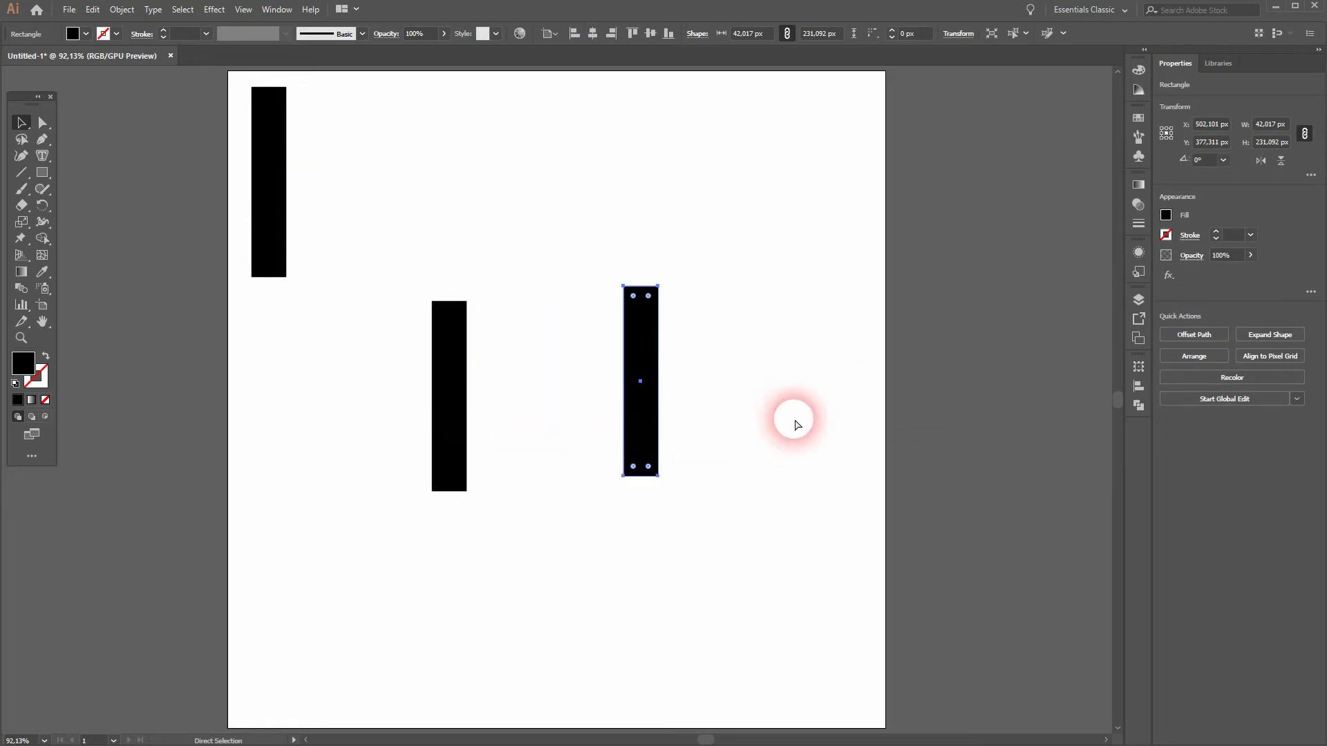
key("ctrl+z")
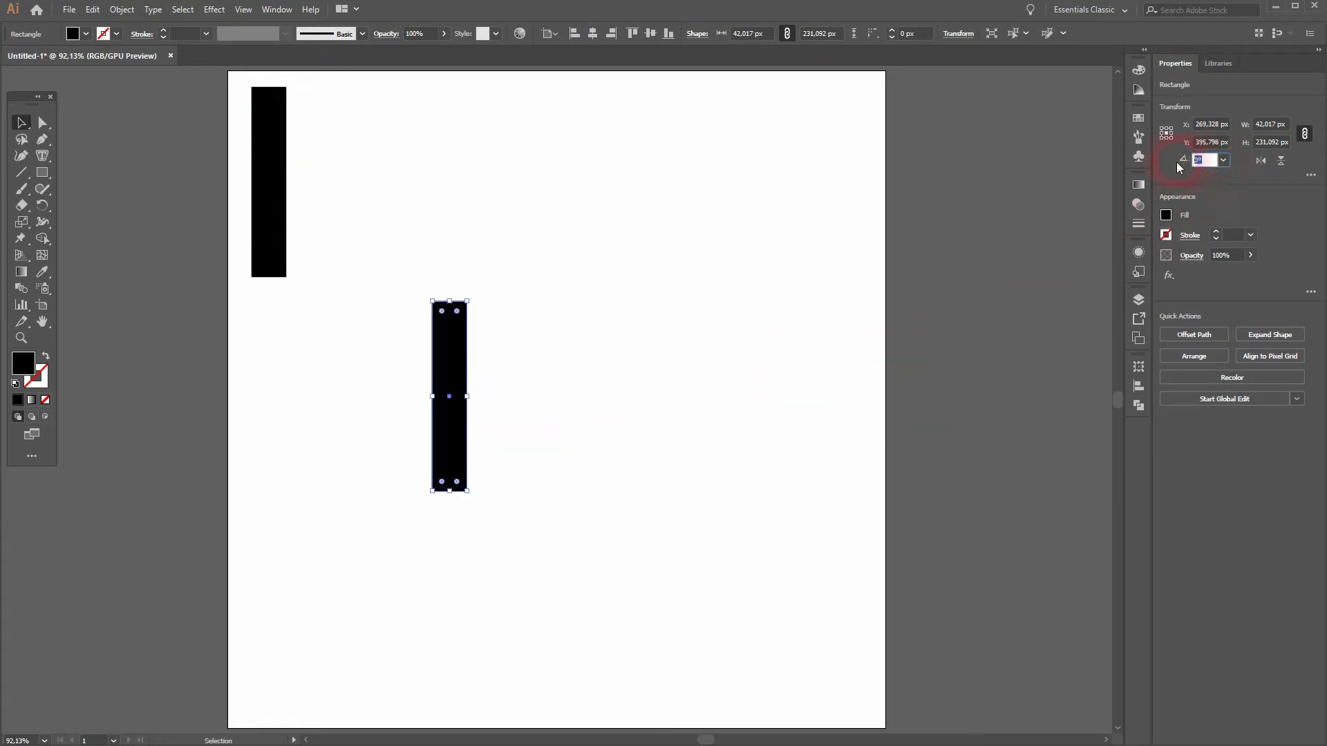
Step: Duplicate the middle bar in place and rotate one bar by -15° and the other by 15° into an X
type("-15")
left_click(1177, 164)
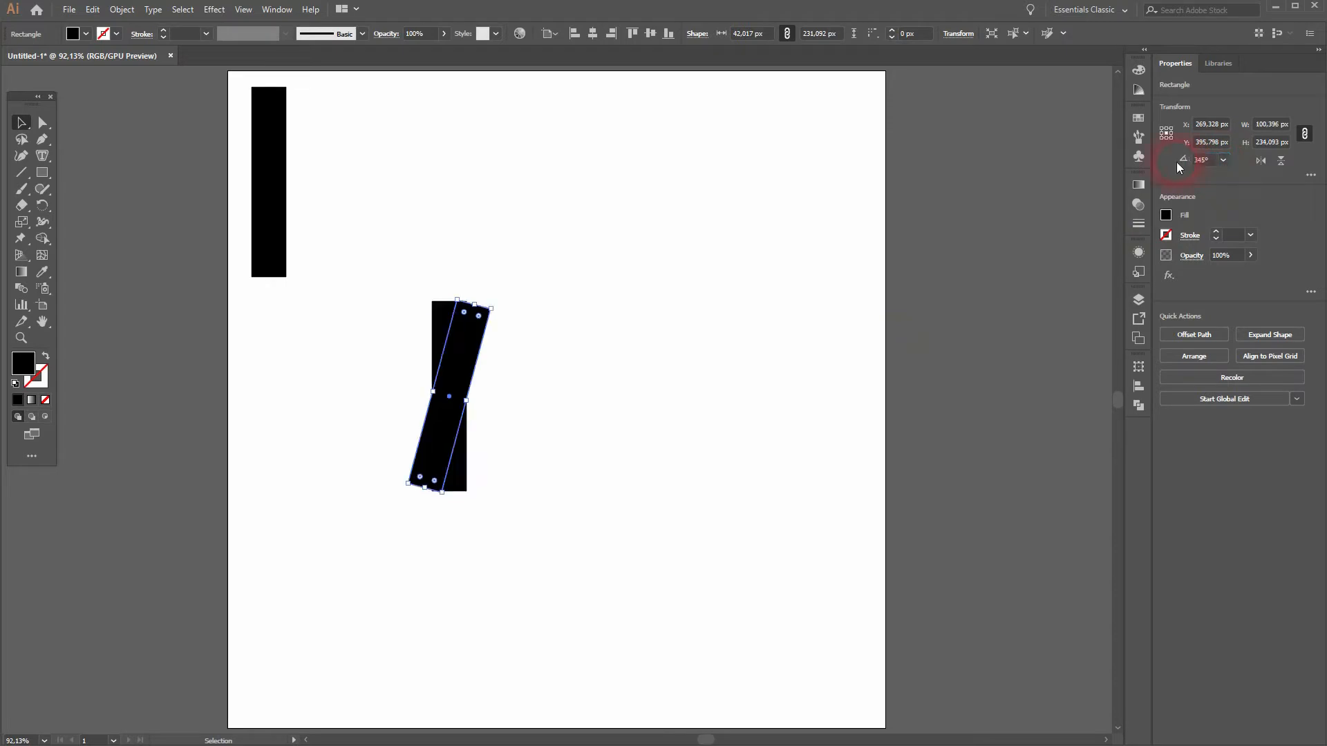
left_click(443, 321)
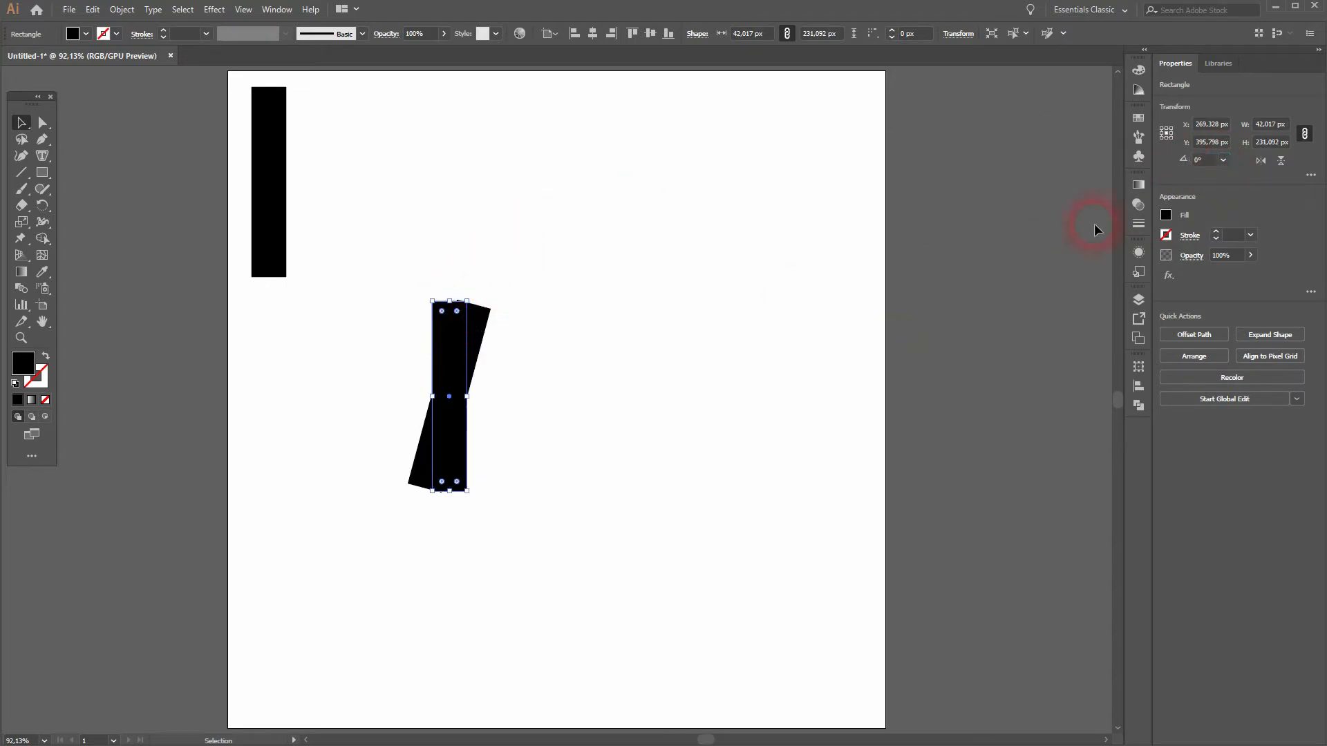
type("15")
left_click(1173, 163)
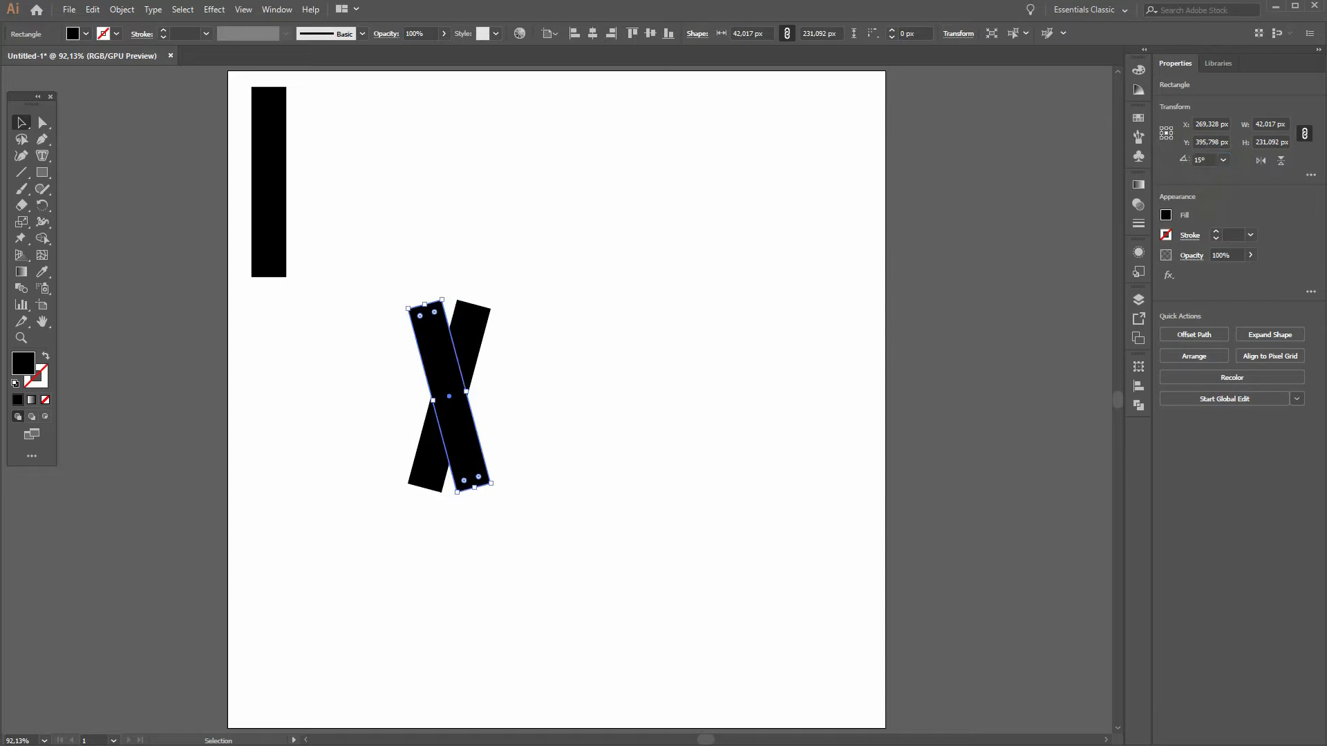
left_click(550, 436)
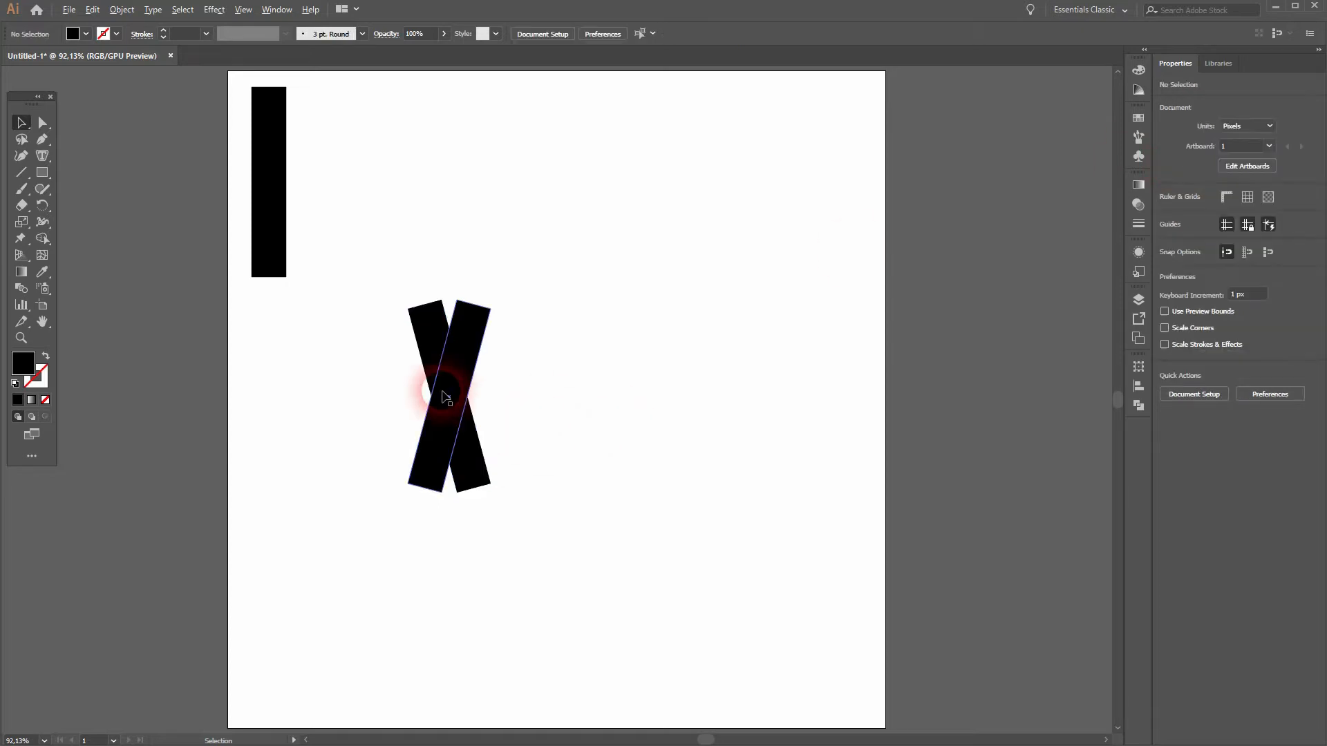
Step: Move the -15° bar so its lower-left corner snaps to the lower-left corner of the 15° bar, forming a V
scroll(464, 387, "up", 4)
scroll(467, 394, "down", 2)
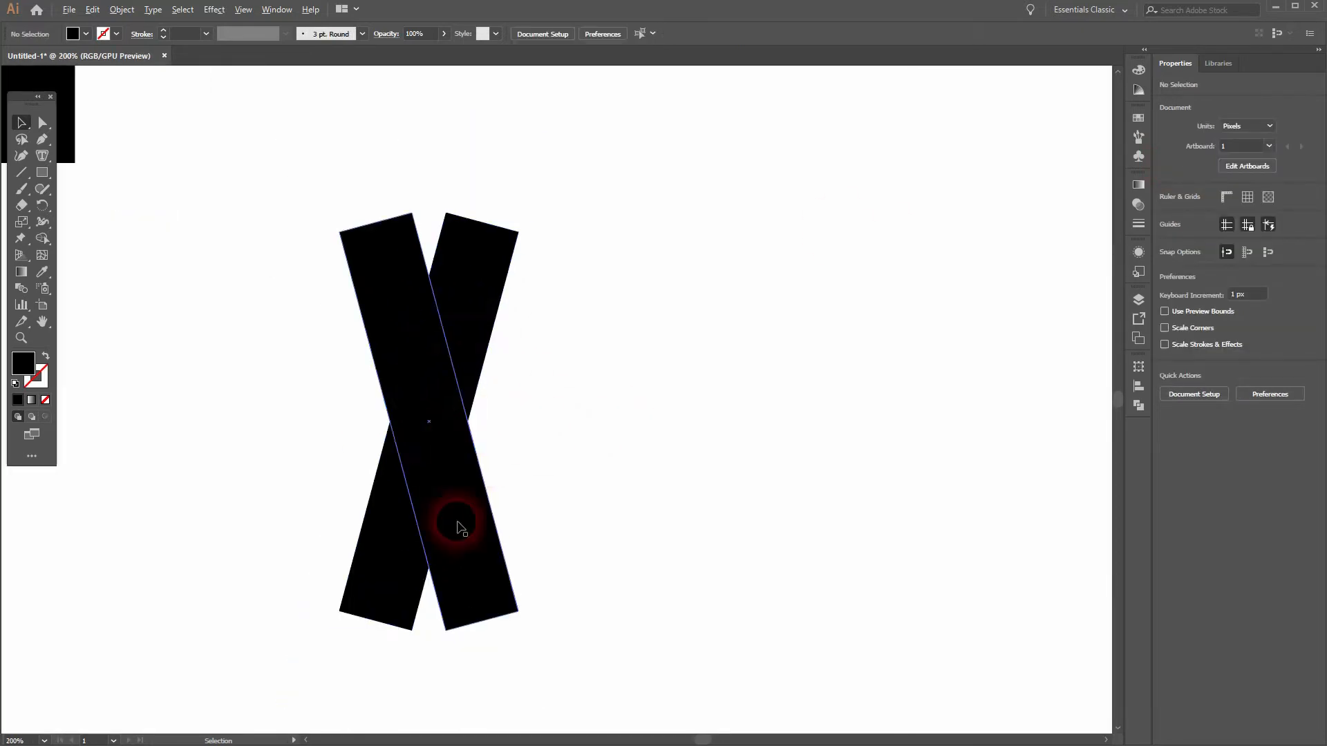
left_click(377, 602)
left_click_drag(353, 615, 449, 637)
scroll(469, 636, "up", 2)
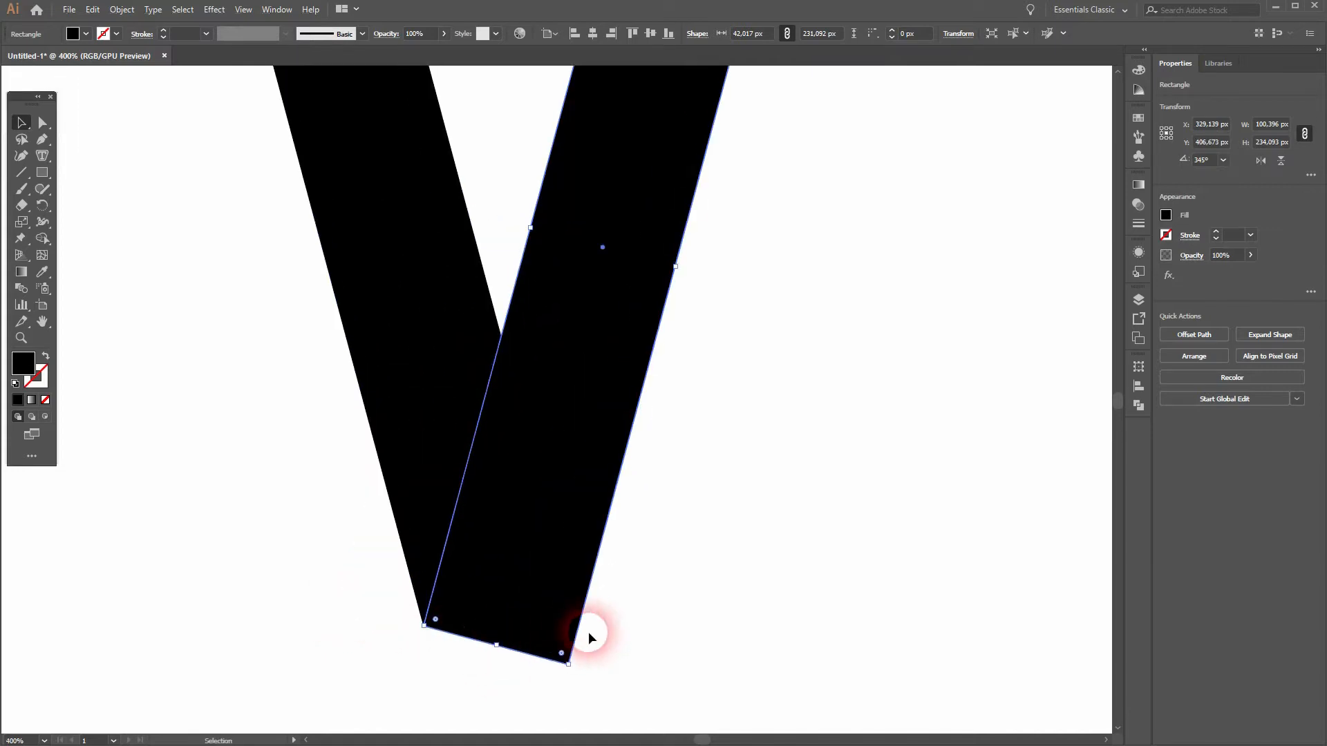
left_click(397, 476)
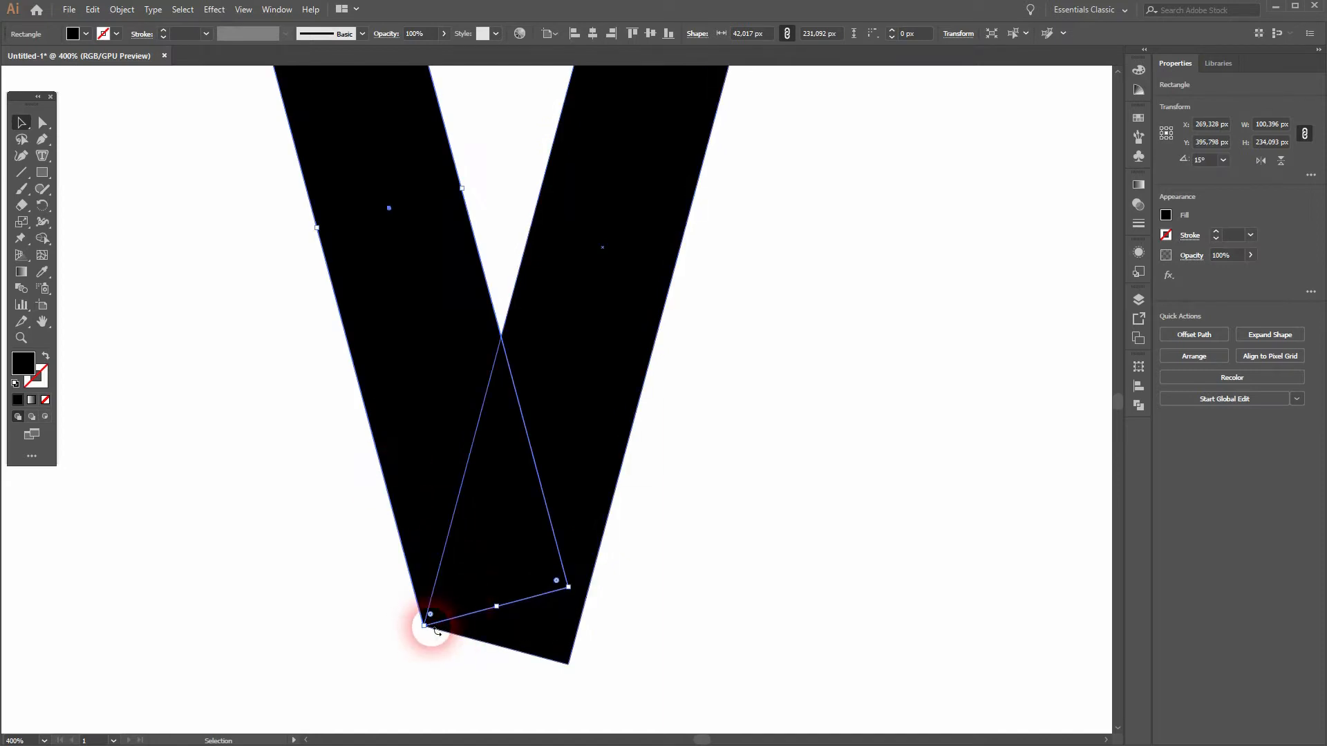
left_click(679, 620)
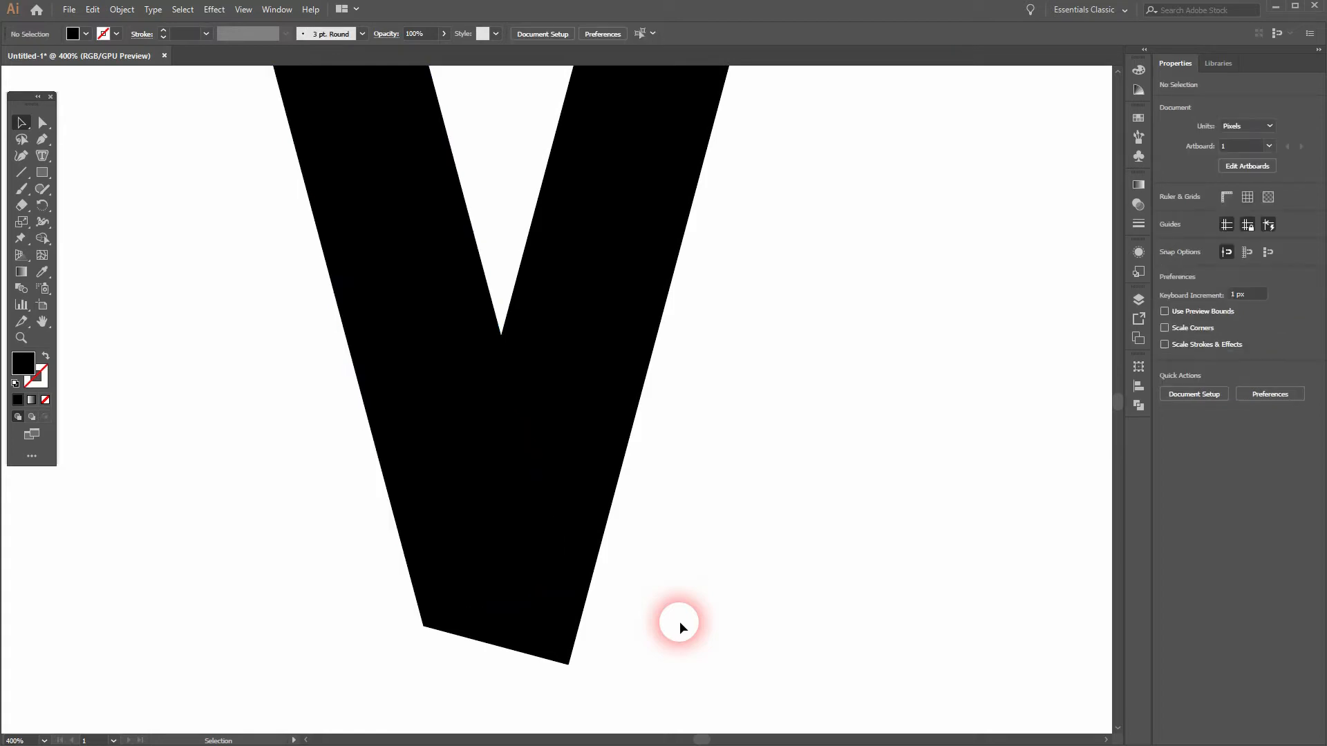
Step: Draw a horizontal line about 63 px long from the V's lower-left corner and give it a black 1 pt stroke
left_click(22, 172)
left_click_drag(423, 627, 655, 635)
left_click(249, 40)
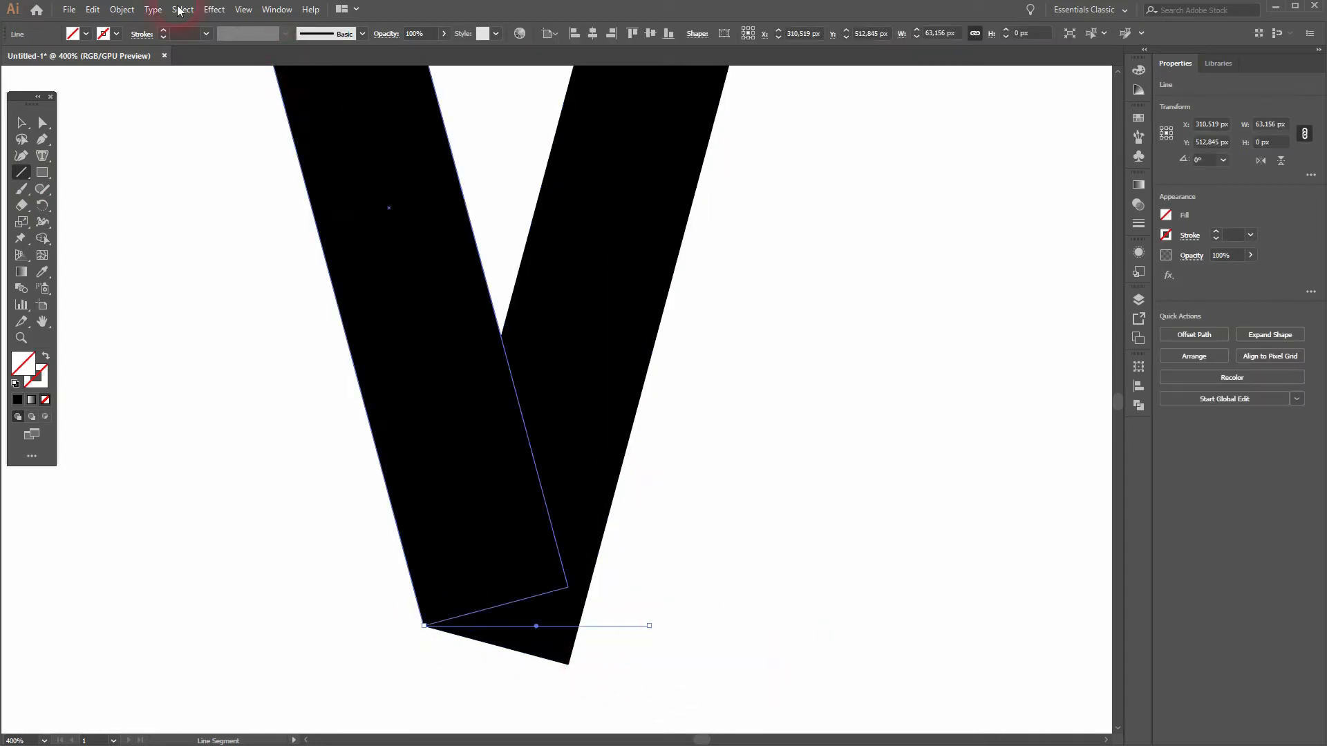
left_click(117, 34)
left_click(25, 56)
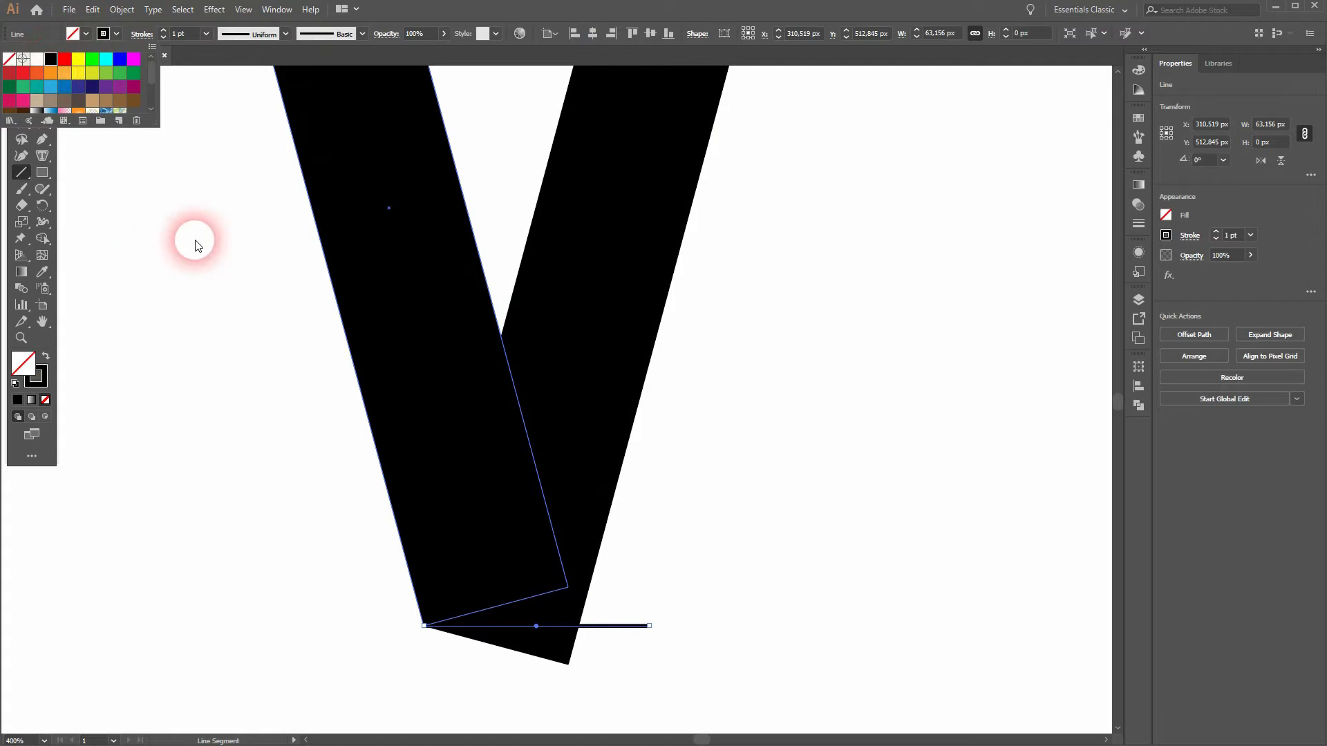
left_click(423, 9)
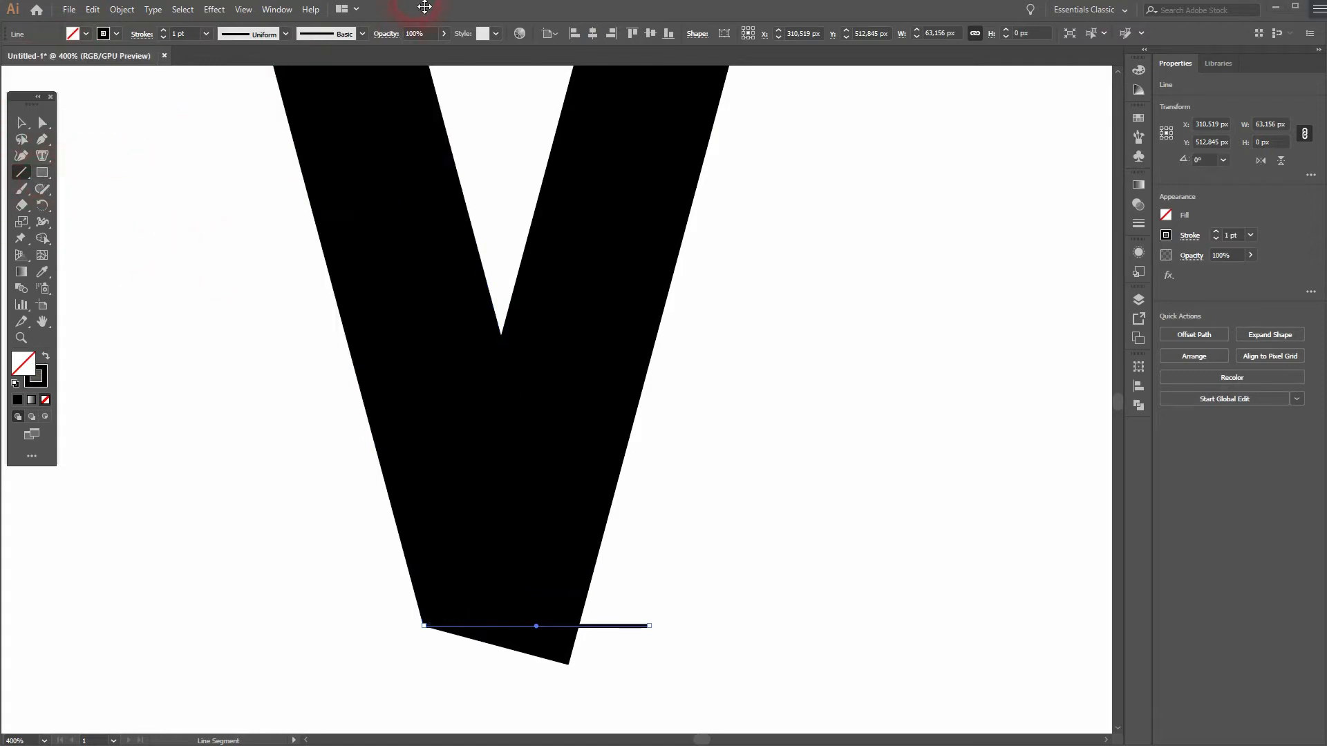
left_click(21, 122)
left_click(197, 489)
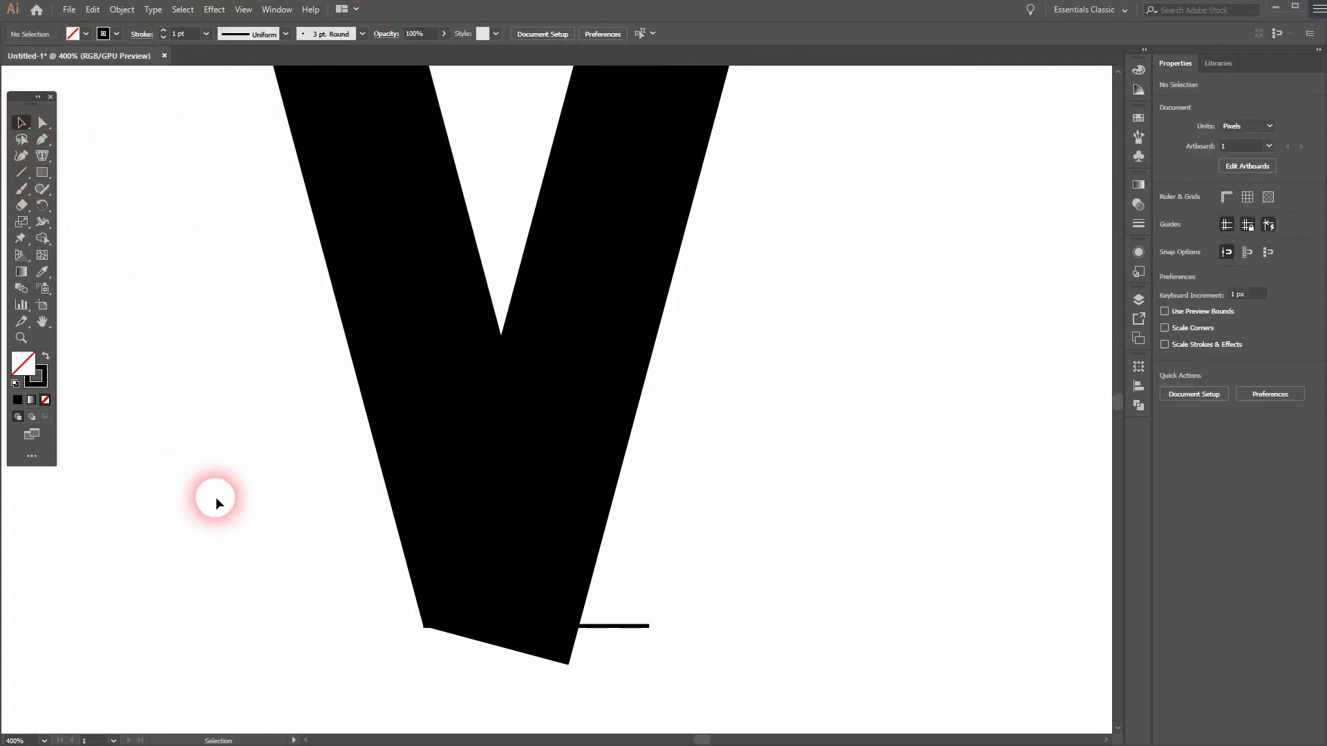
Step: Cut off the V's tip below the horizontal line with Shape Builder, and delete the leftover line
key("ctrl+1")
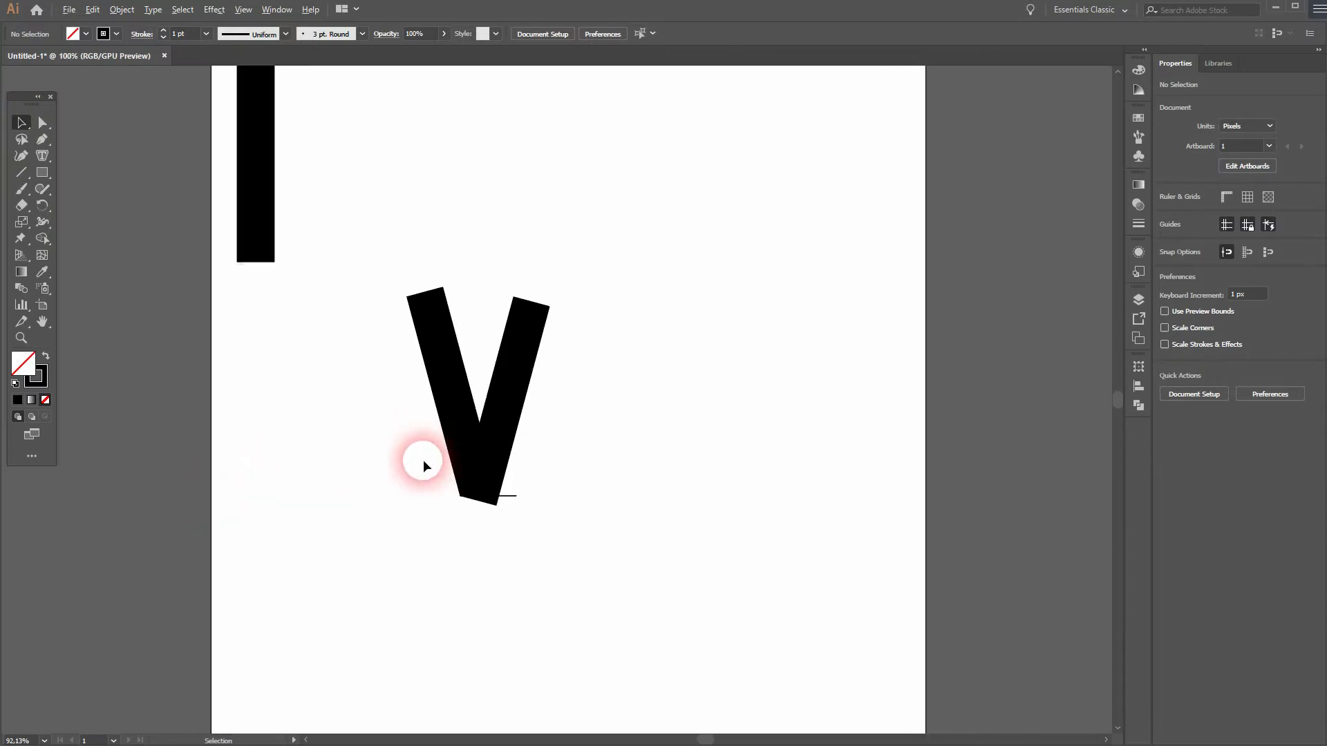
left_click_drag(389, 556, 647, 361)
left_click(42, 238)
scroll(484, 520, "up", 3)
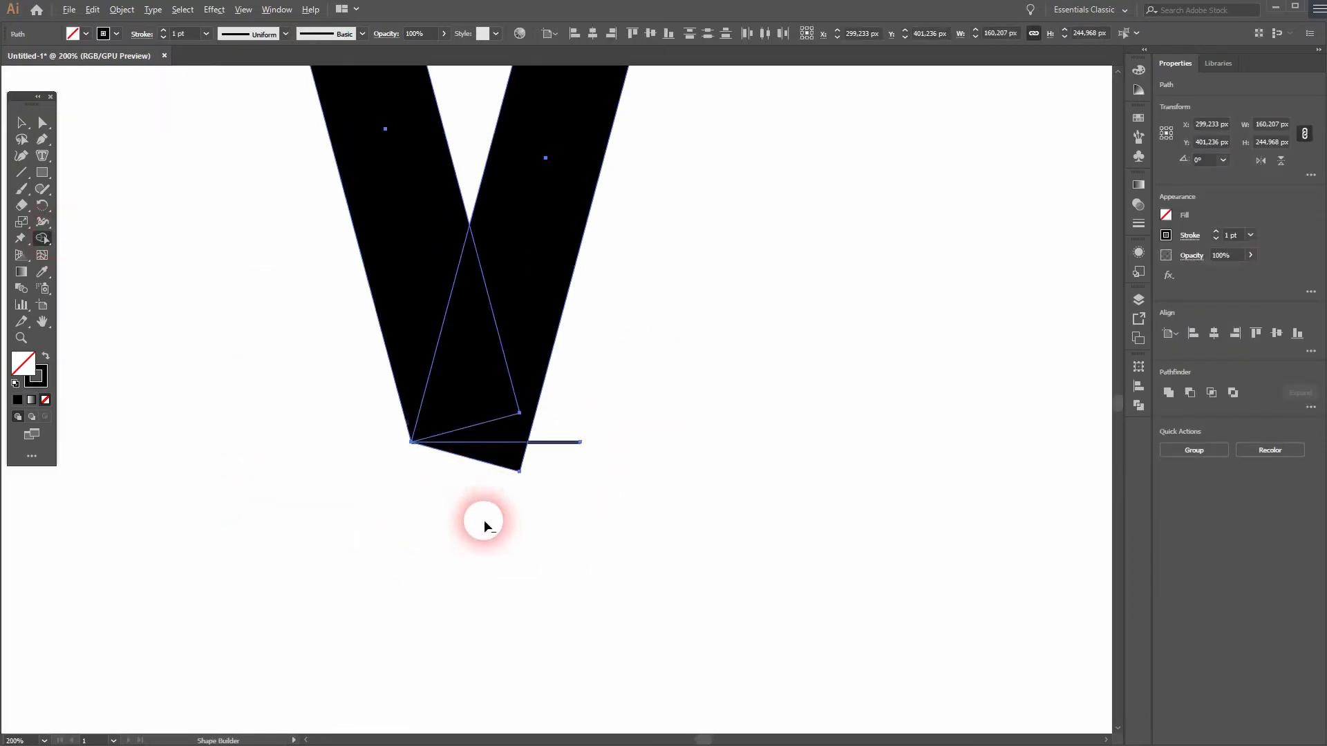
left_click(508, 458, "alt")
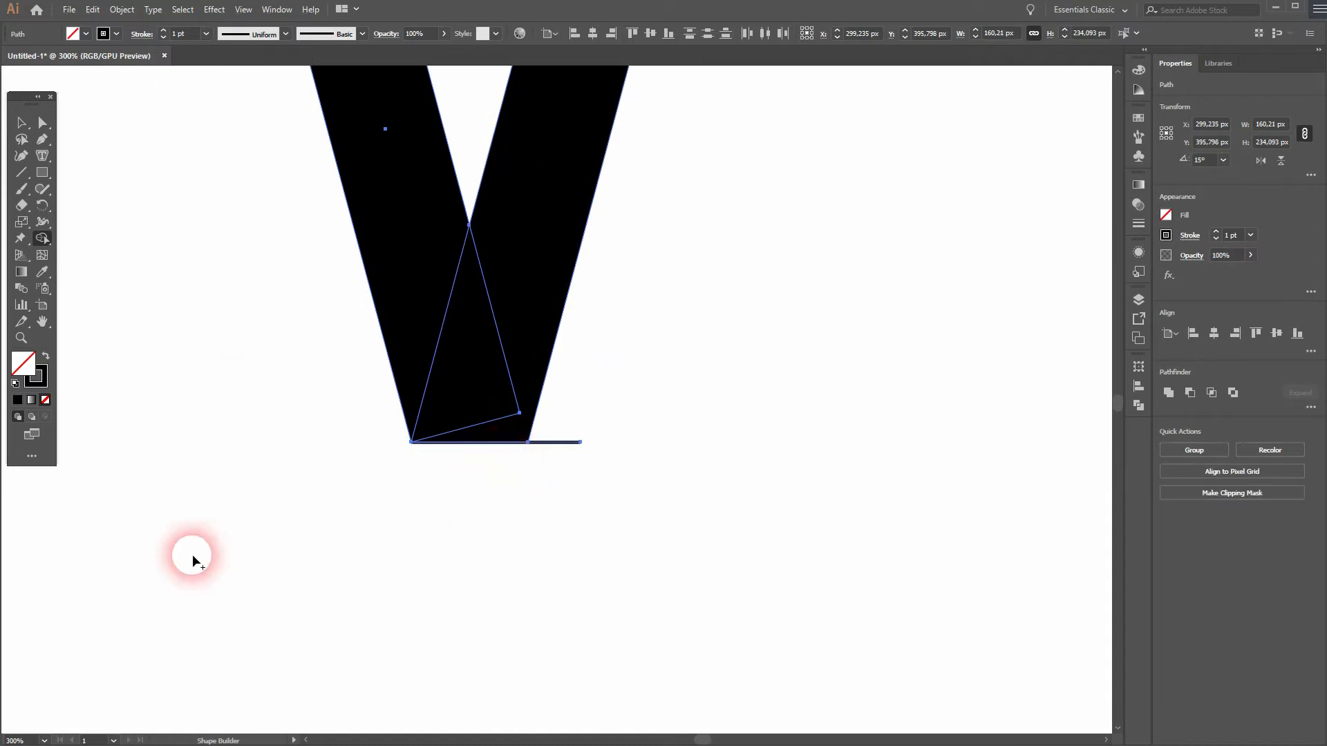
left_click(21, 123)
left_click(631, 474)
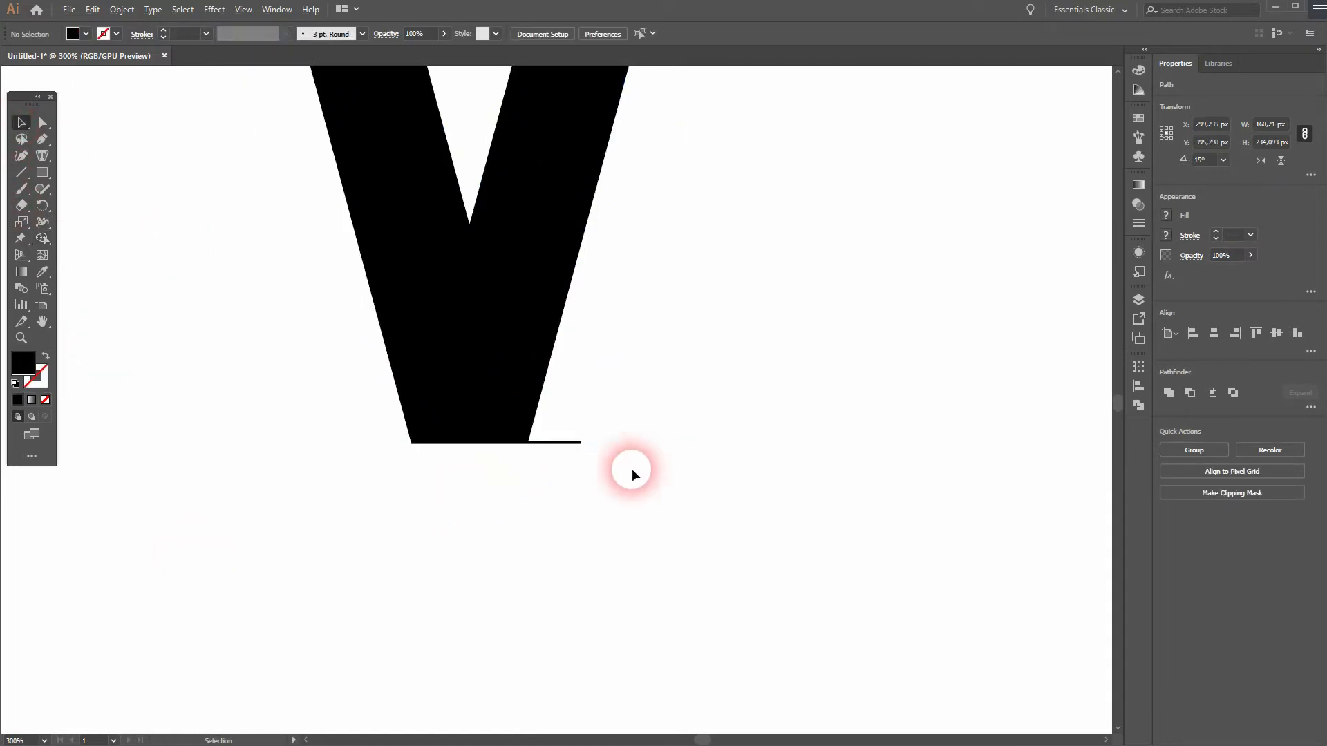
left_click(571, 442)
key("Delete")
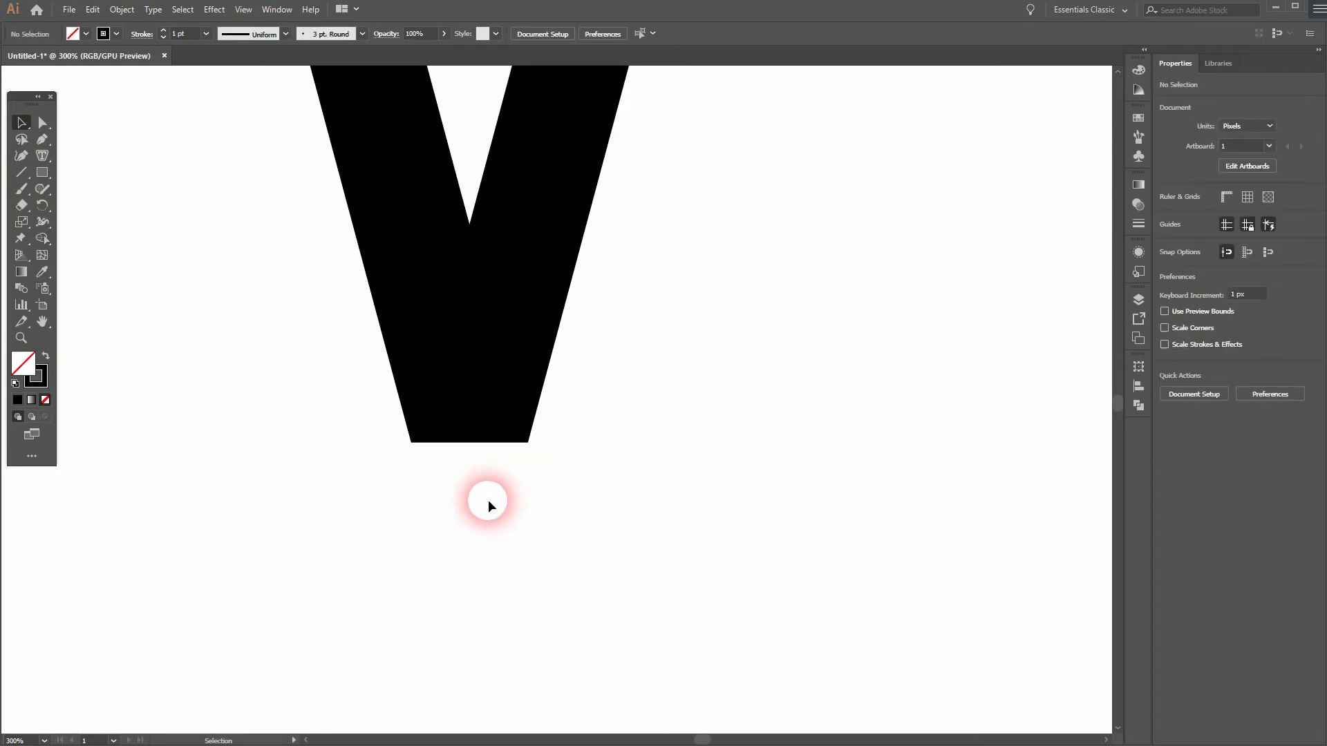
Step: Copy the whole V horizontally about 176 px to the right of the original
key("ctrl+0")
left_click_drag(380, 533, 640, 353)
left_click_drag(504, 412, 650, 404)
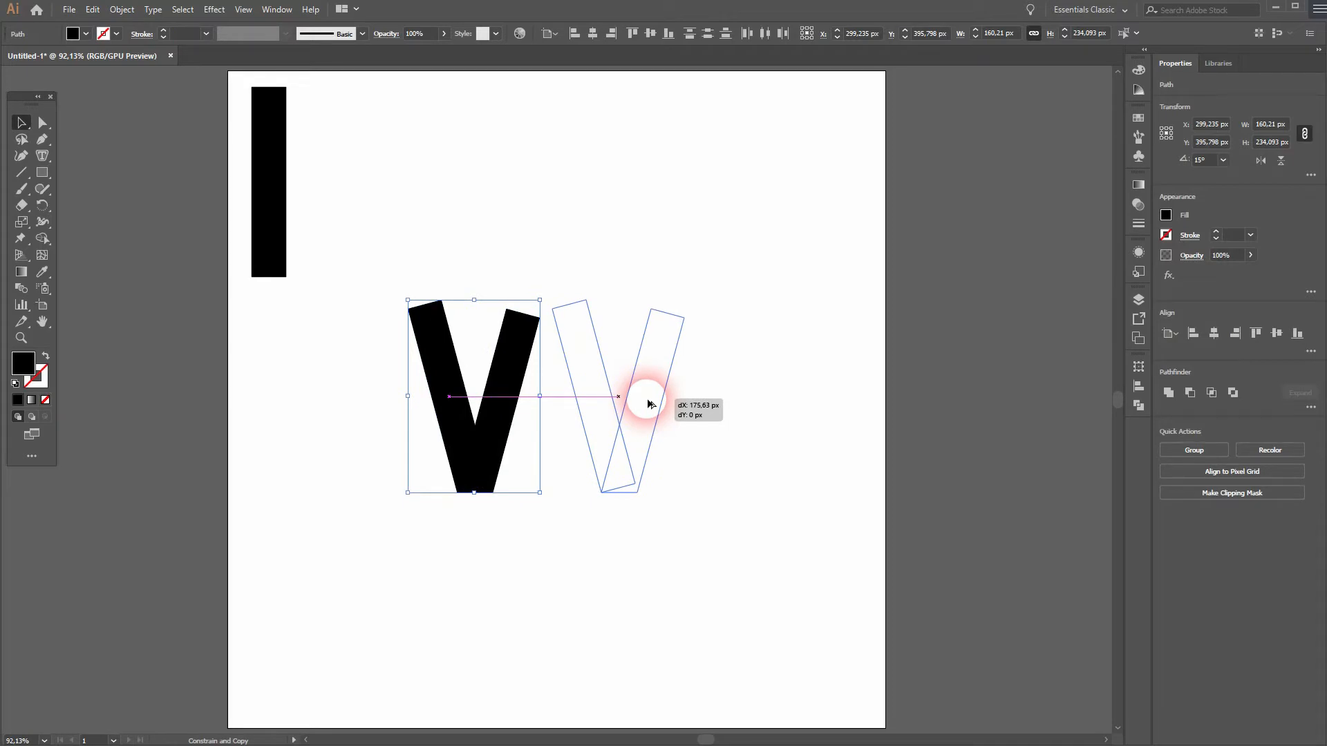
left_click_drag(649, 404, 650, 404)
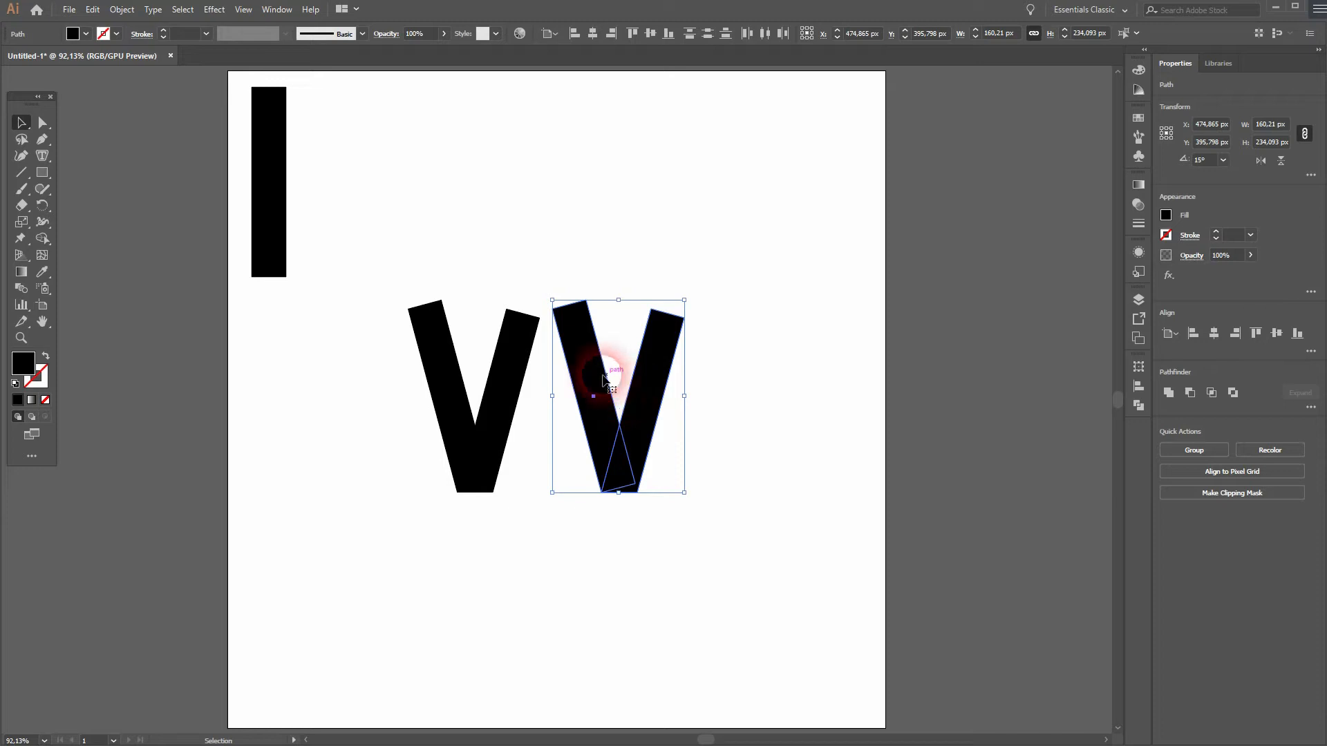
Step: Reflect the copied V across the vertical axis
scroll(582, 366, "up", 3)
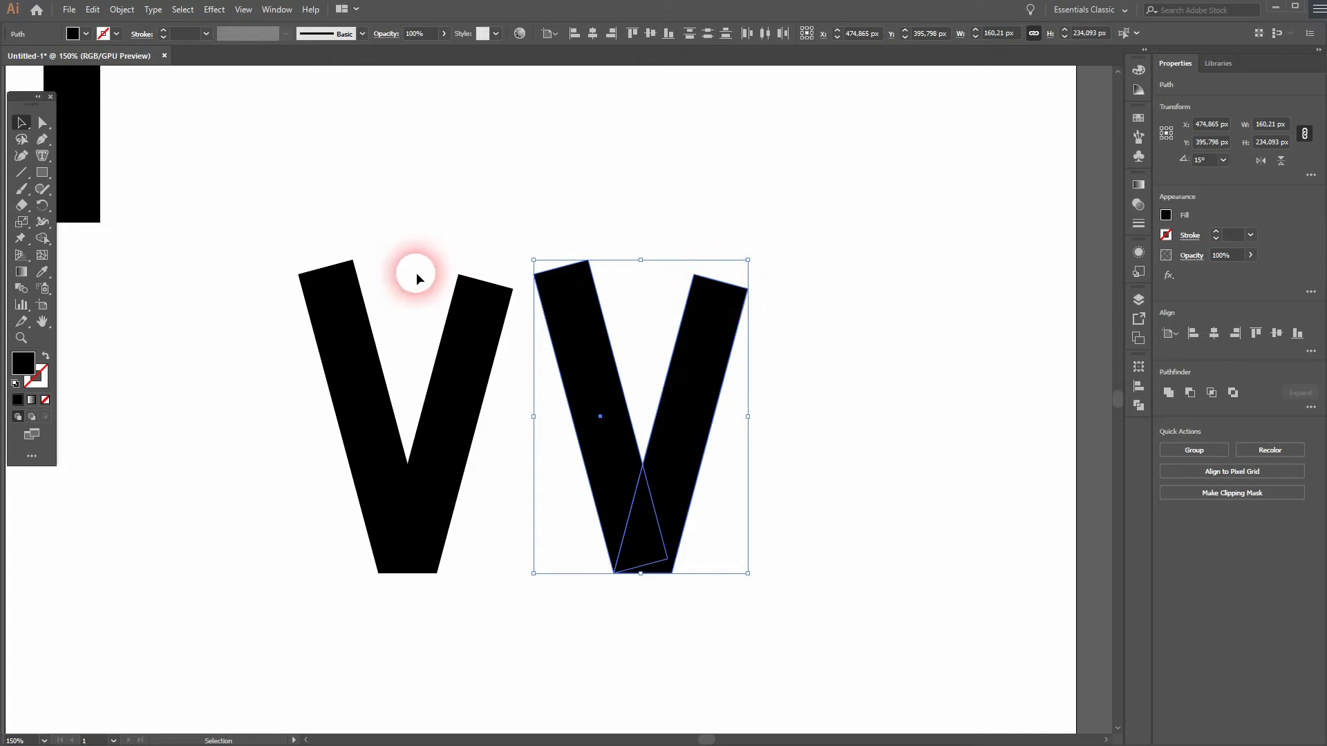
right_click(602, 345)
mouse_move(718, 550)
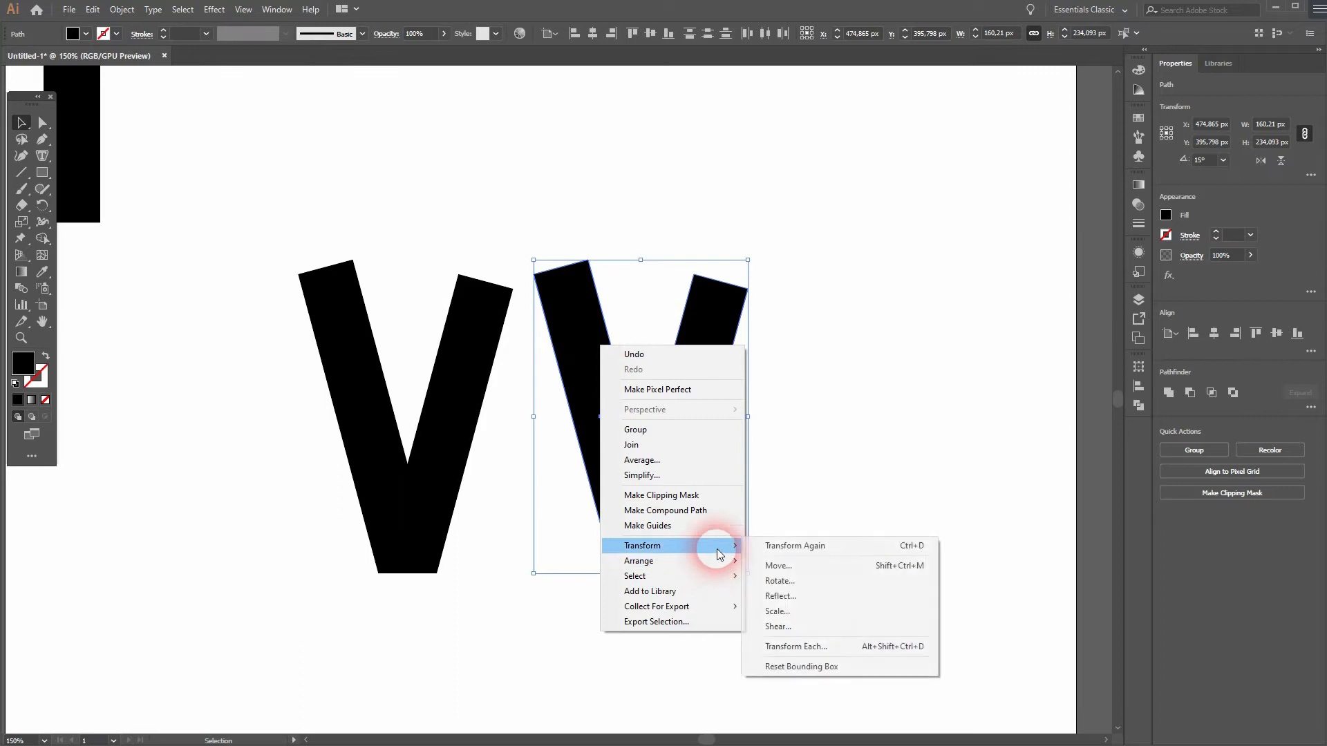
left_click(843, 595)
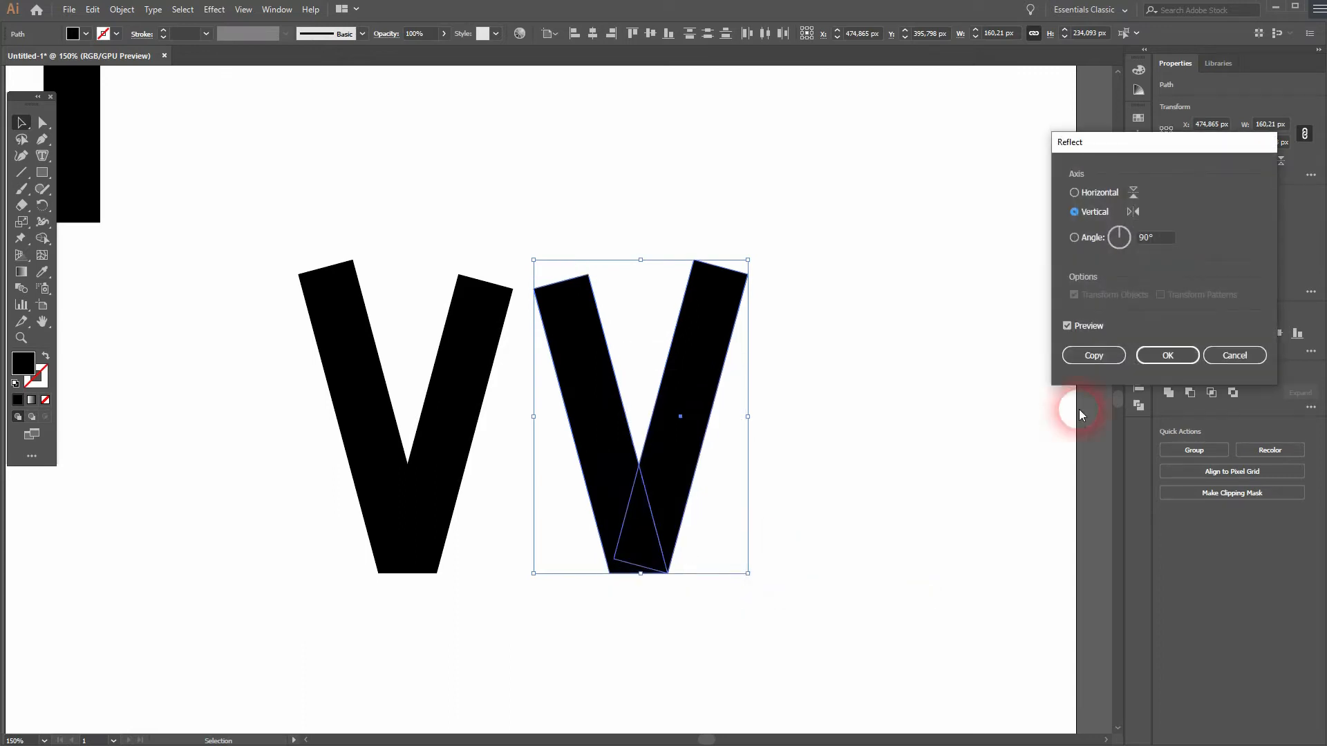
left_click(1175, 354)
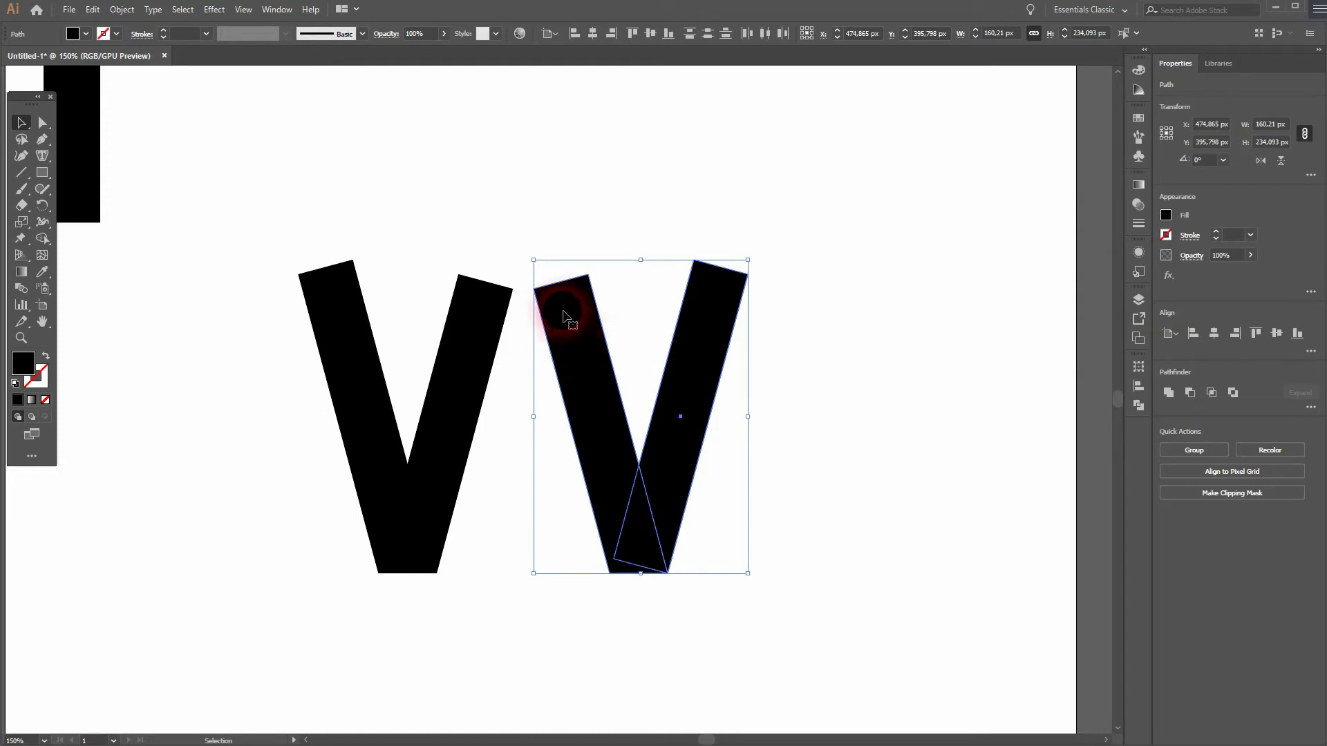
Step: Move the mirrored V horizontally left until its inner arm overlaps the first V's inner arm, forming a W
left_click(536, 290)
left_click_drag(536, 291, 456, 292)
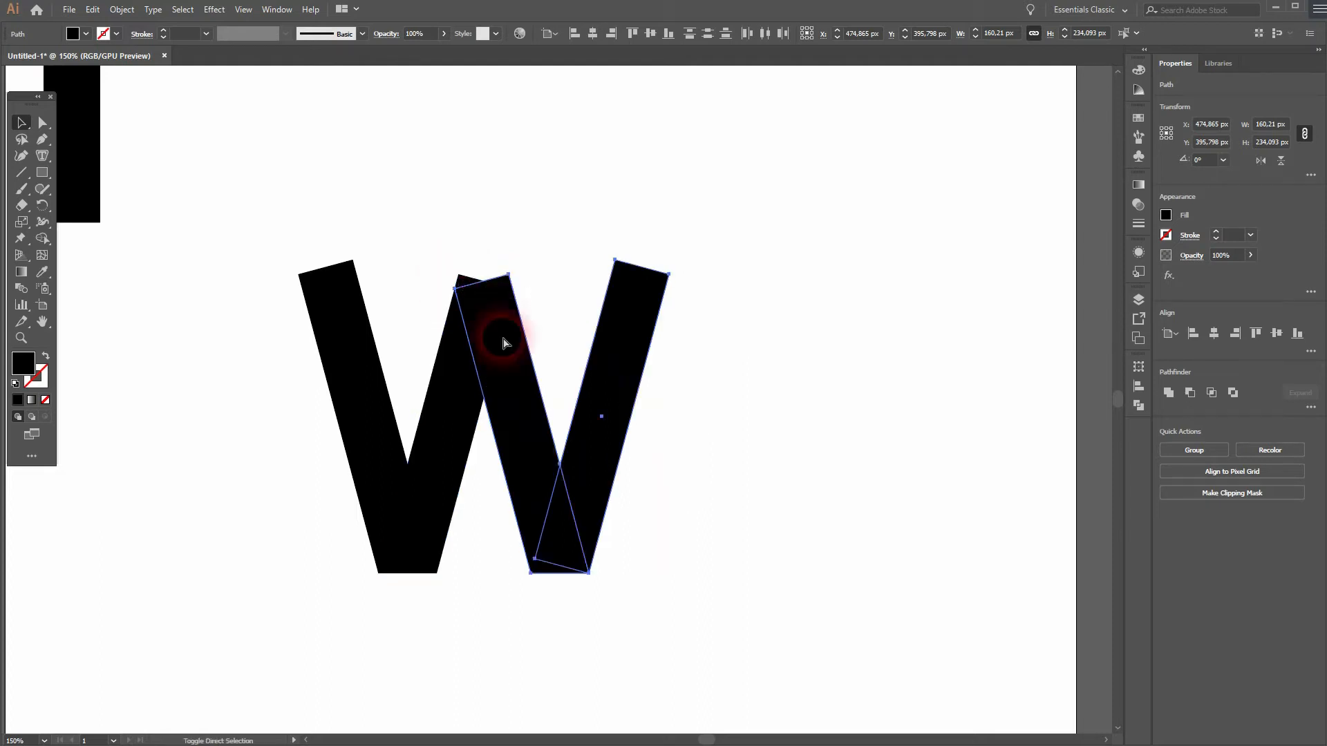
left_click(838, 499)
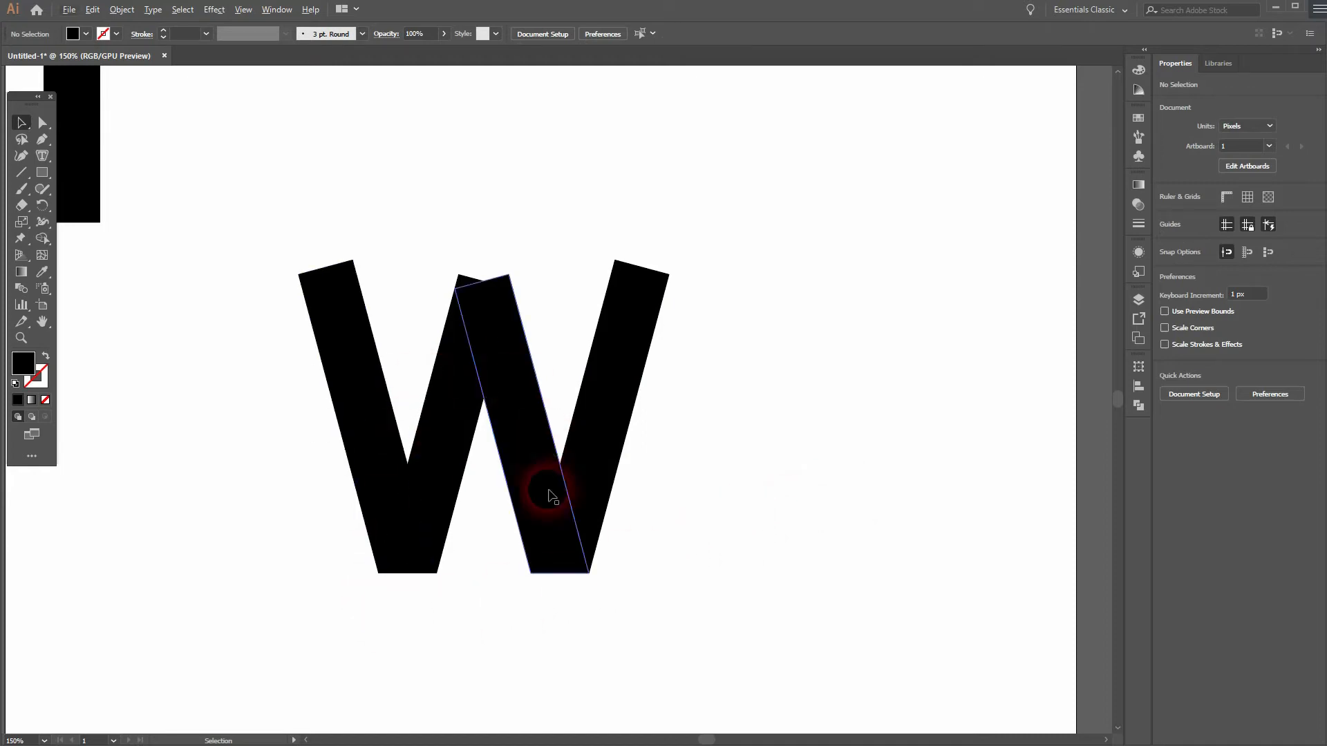
Step: Extend the mirrored V's inner arm upward along its slant by moving its two top anchor points about -34 px and -125 px
scroll(445, 311, "up", 1)
scroll(456, 305, "up", 2)
scroll(489, 296, "down", 1)
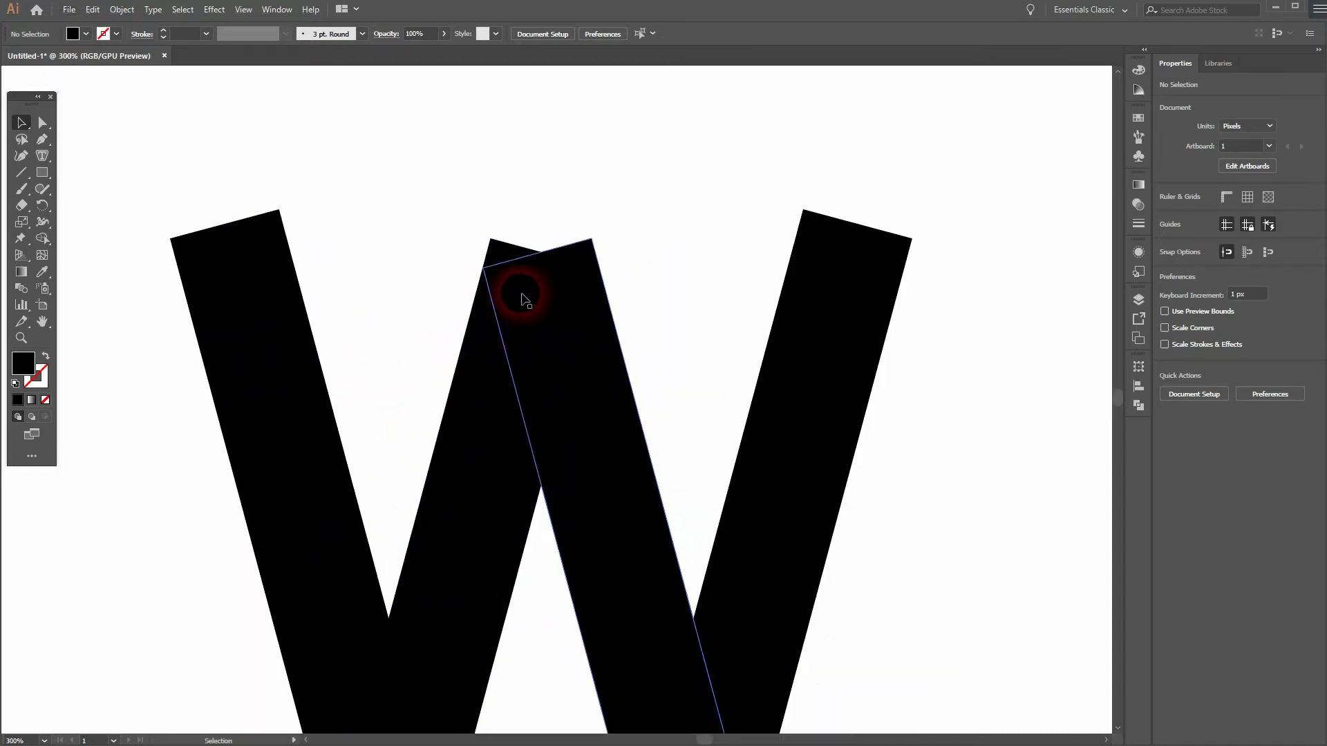
left_click(555, 305)
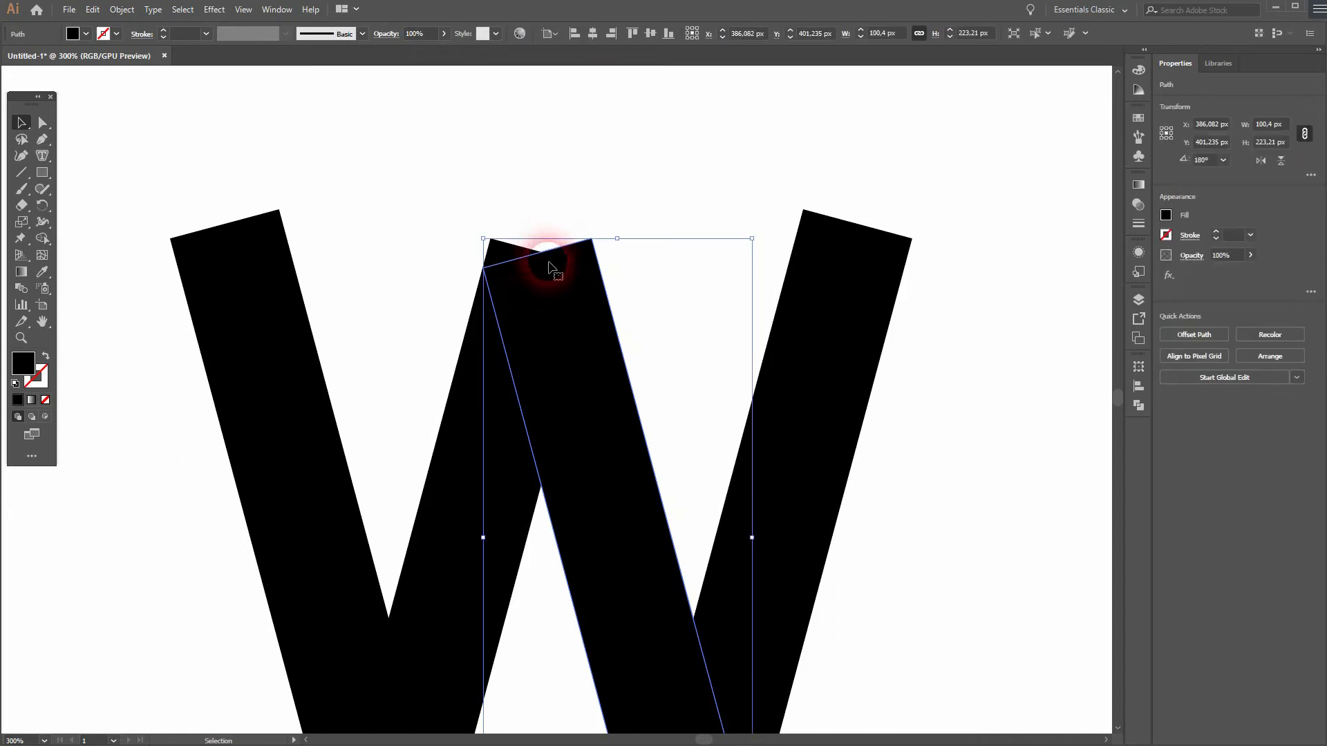
key("a")
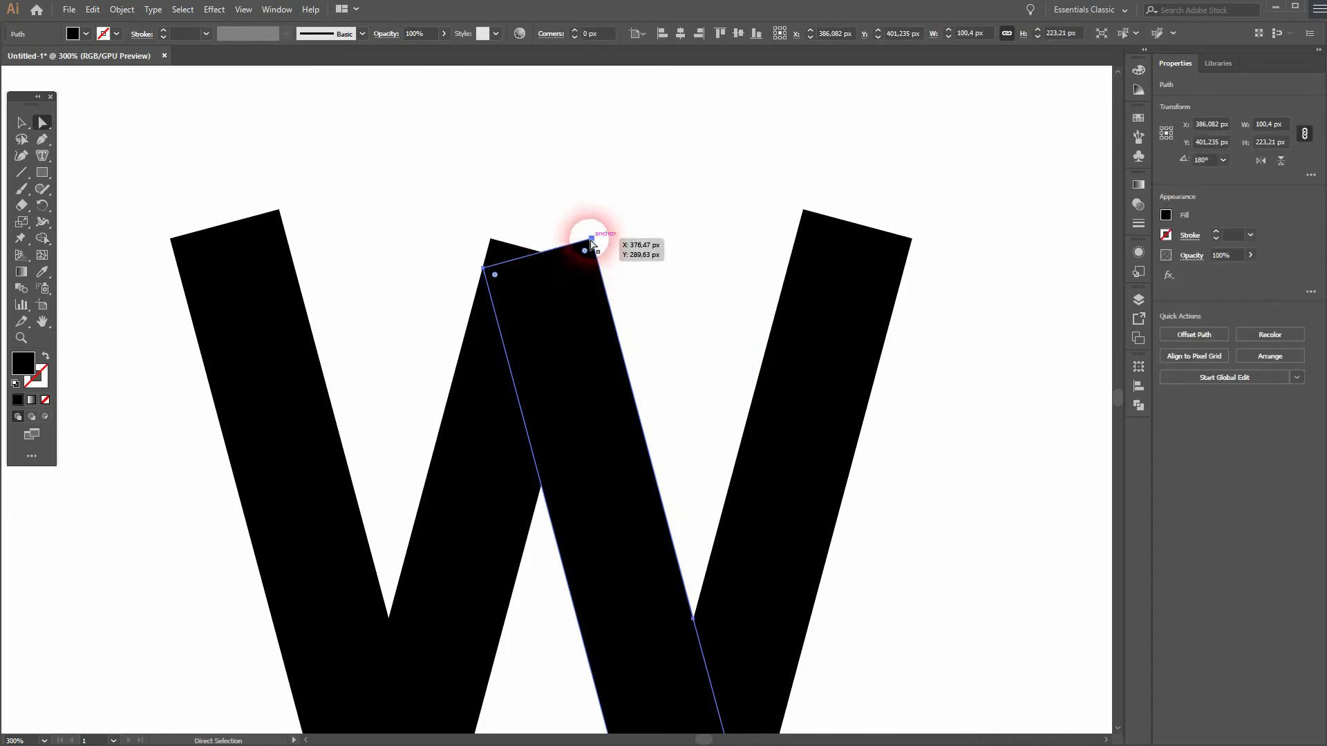
left_click(590, 239)
left_click(484, 273, "shift")
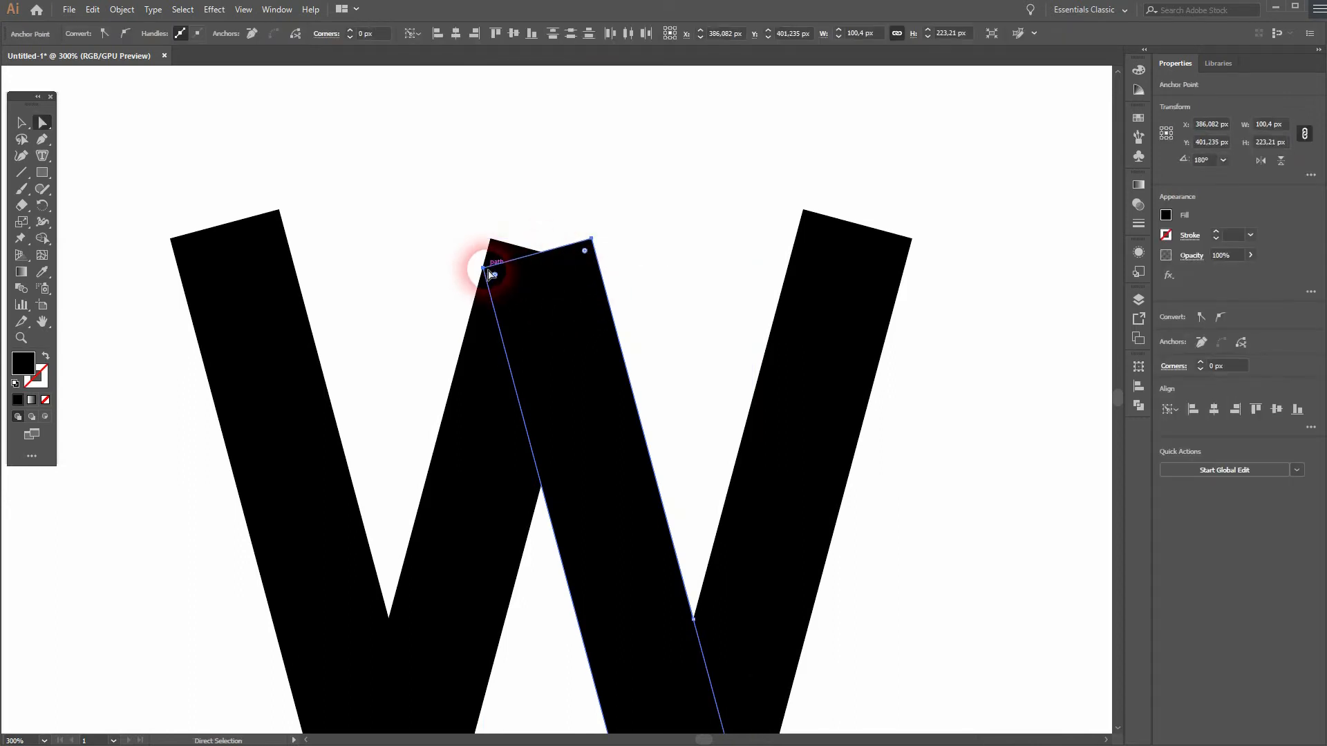
scroll(489, 273, "down", 4)
mouse_move(474, 213)
left_mouse_down()
mouse_move(543, 474)
mouse_move(495, 310)
left_mouse_up()
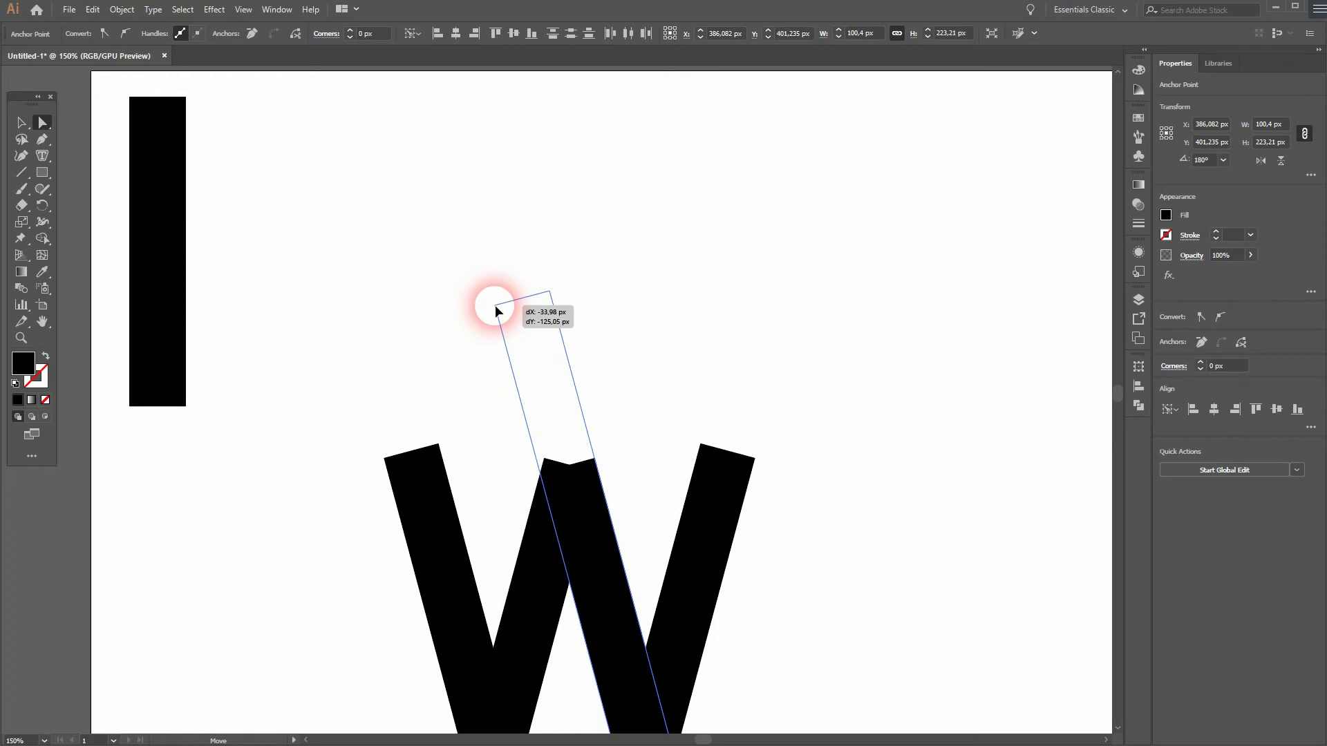
left_click_drag(495, 310, 495, 307)
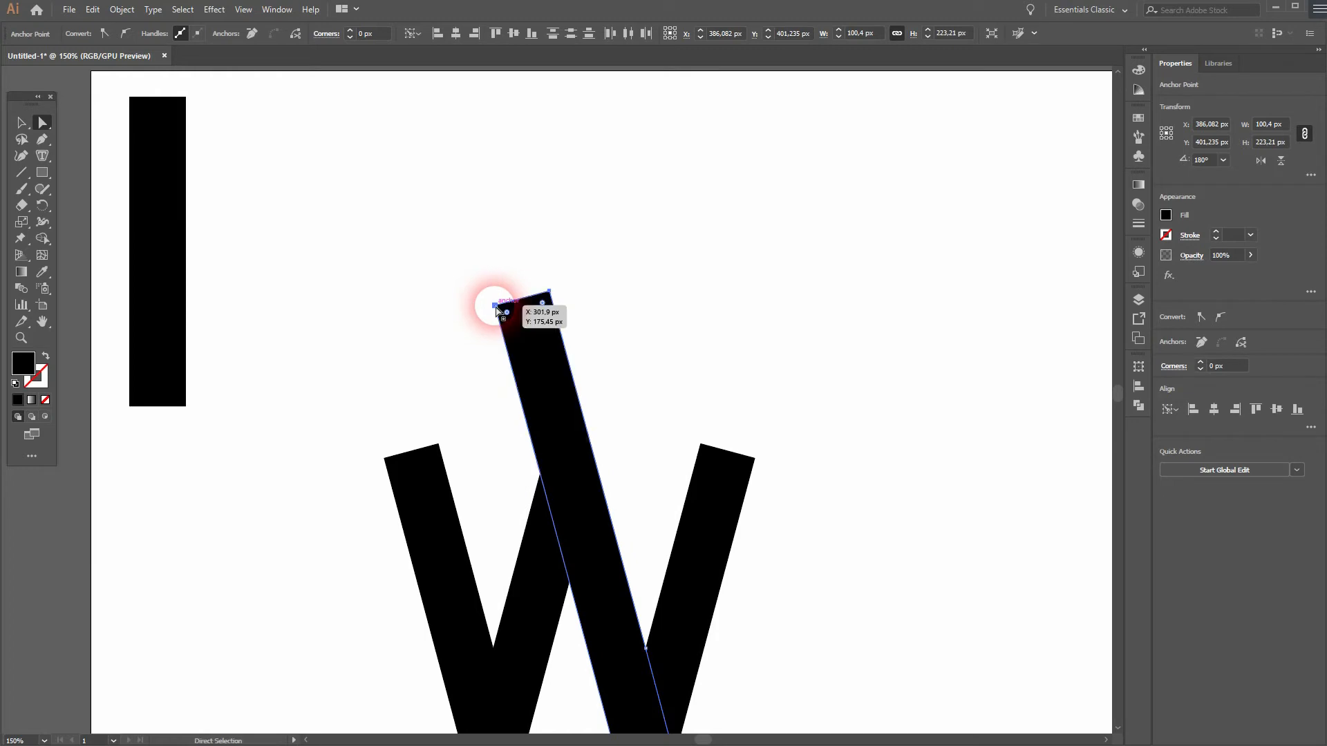
Step: Extend the first V's inner arm upward along its slant past the other inner arm by moving its two top anchor points
left_click(563, 482)
left_click(546, 460)
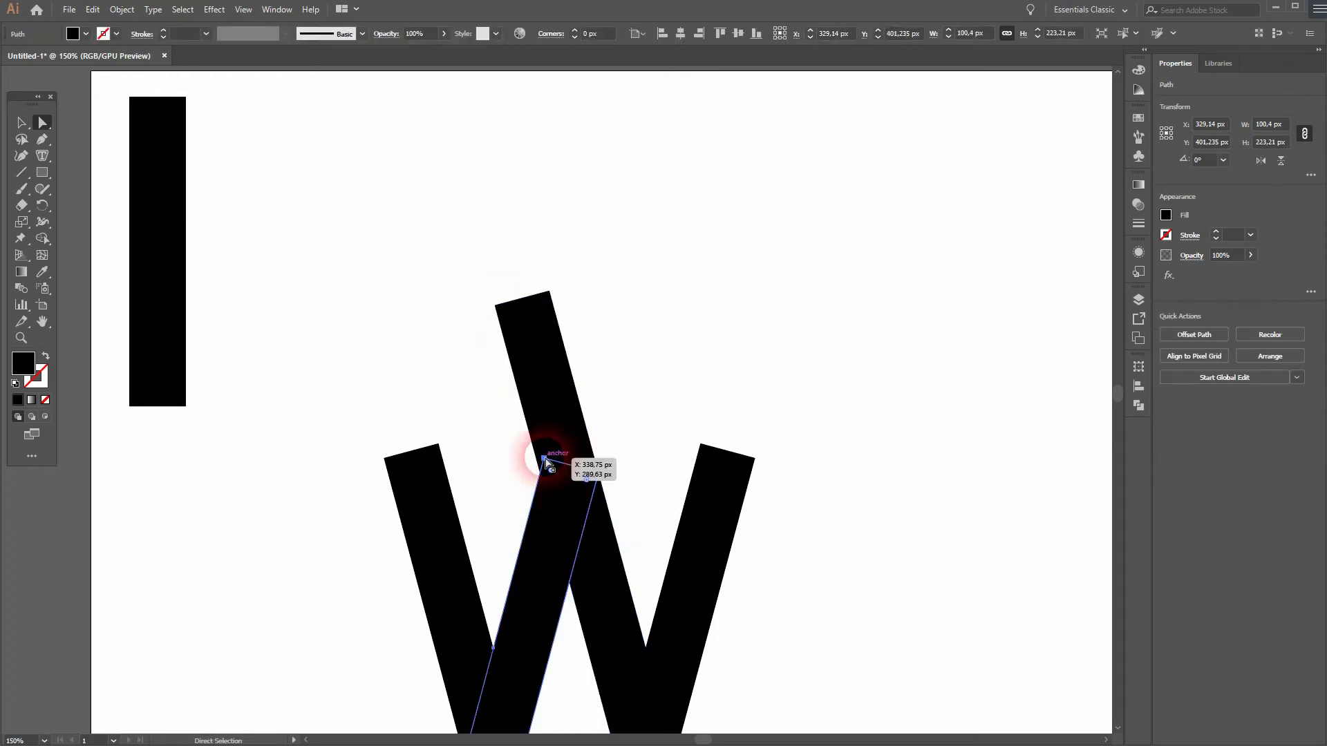
left_click(599, 477, "shift")
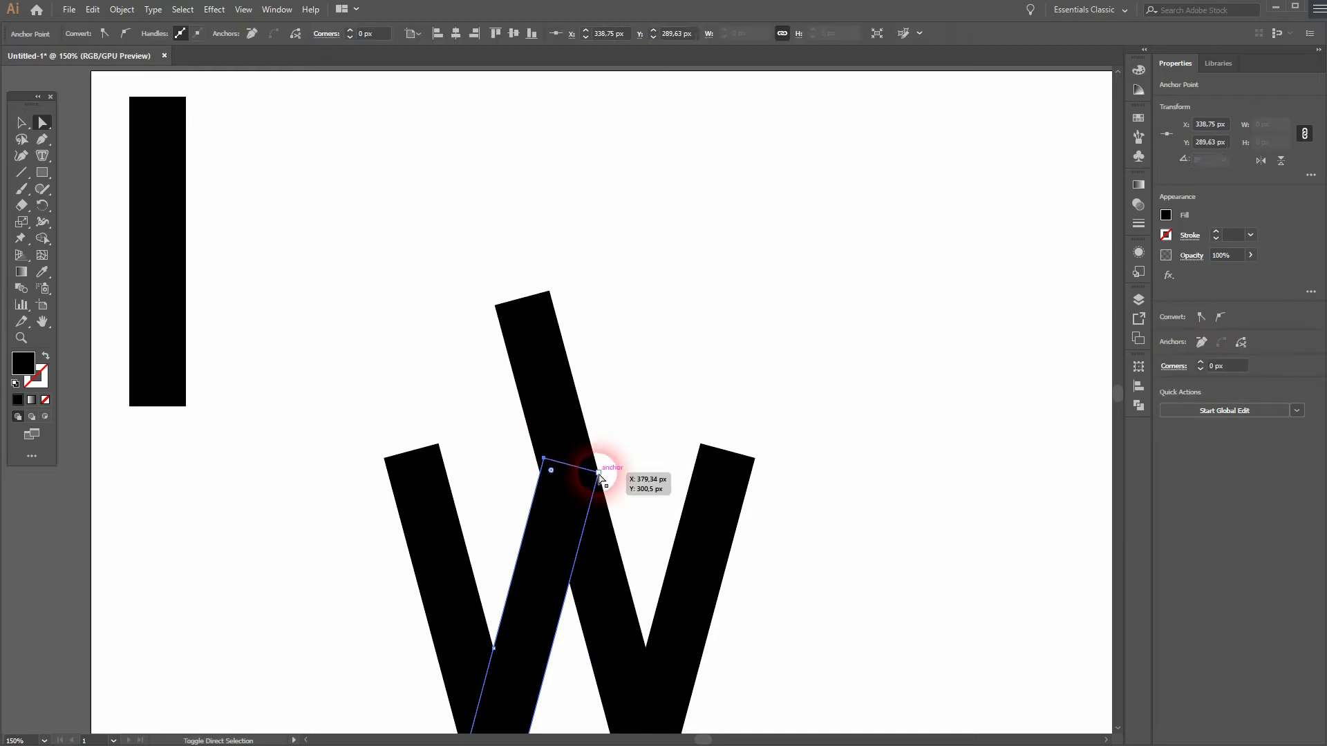
left_click_drag(599, 477, 646, 288)
Step: Remove the two protruding ends above the inner arms' crossing with the Shape Builder, leaving a pointed centre peak on the W
key("v")
left_click_drag(418, 238, 750, 474)
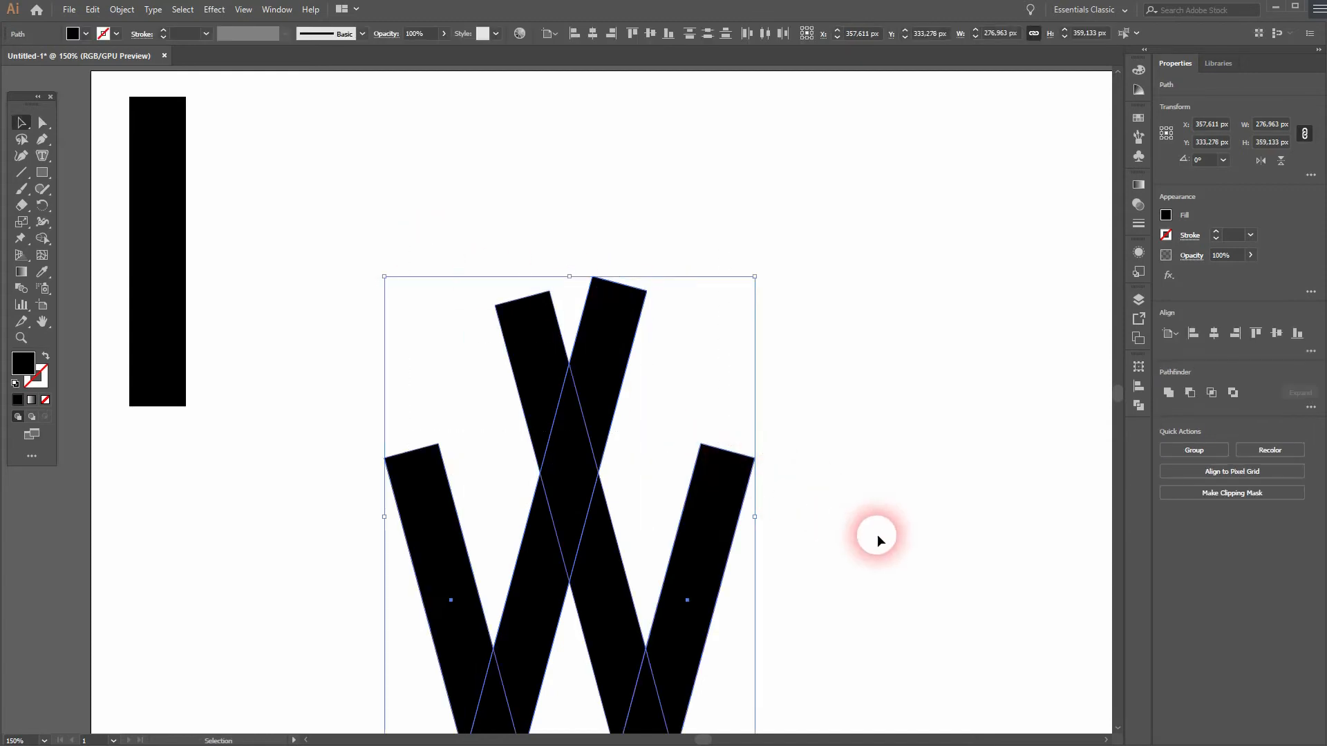
left_click_drag(41, 251, 97, 237)
left_click(622, 350, "alt")
left_click(553, 358, "alt")
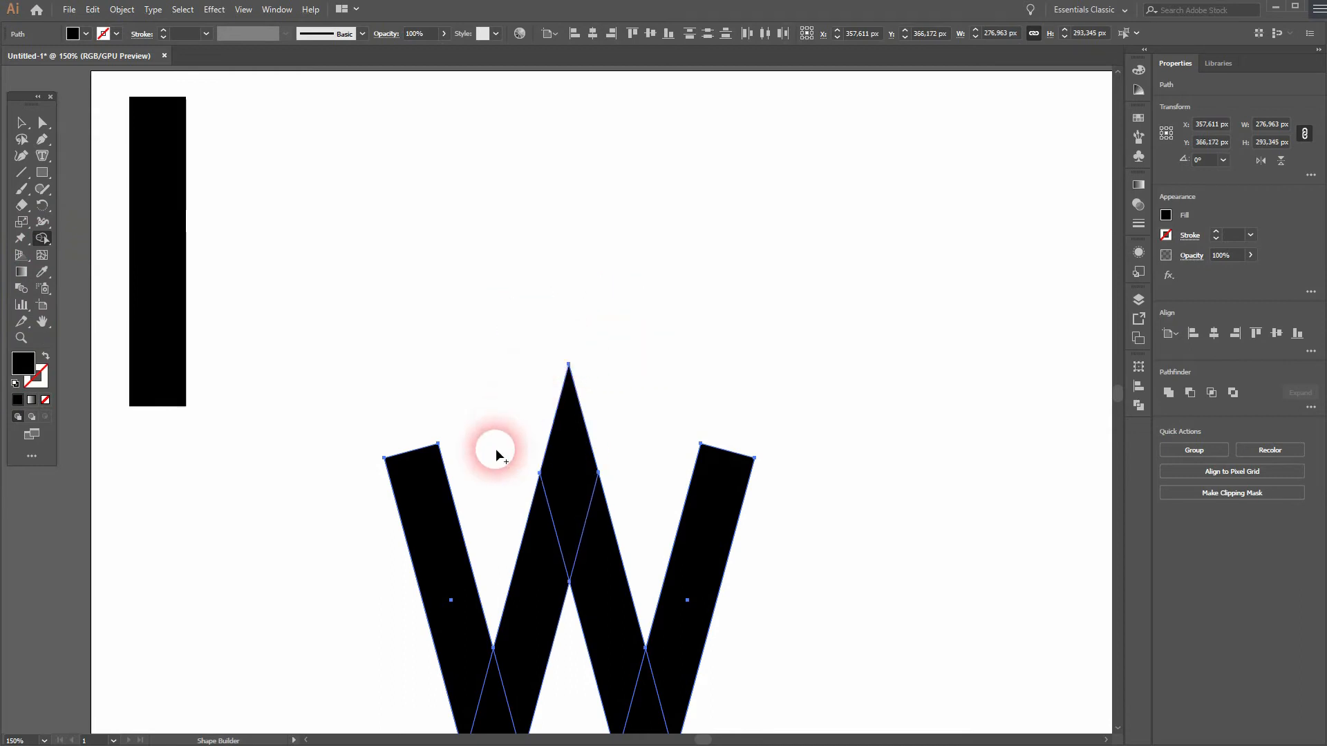
left_click_drag(828, 565, 832, 394)
left_click(27, 126)
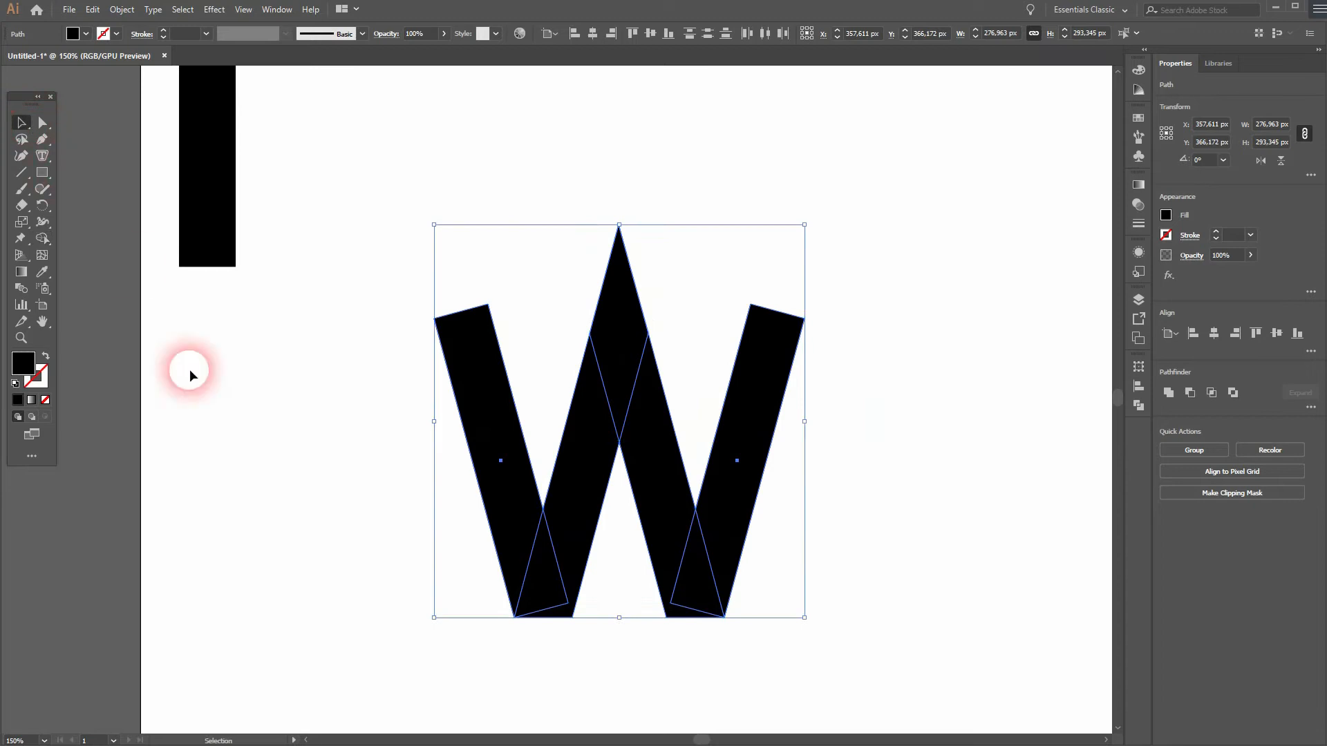
left_click(263, 468)
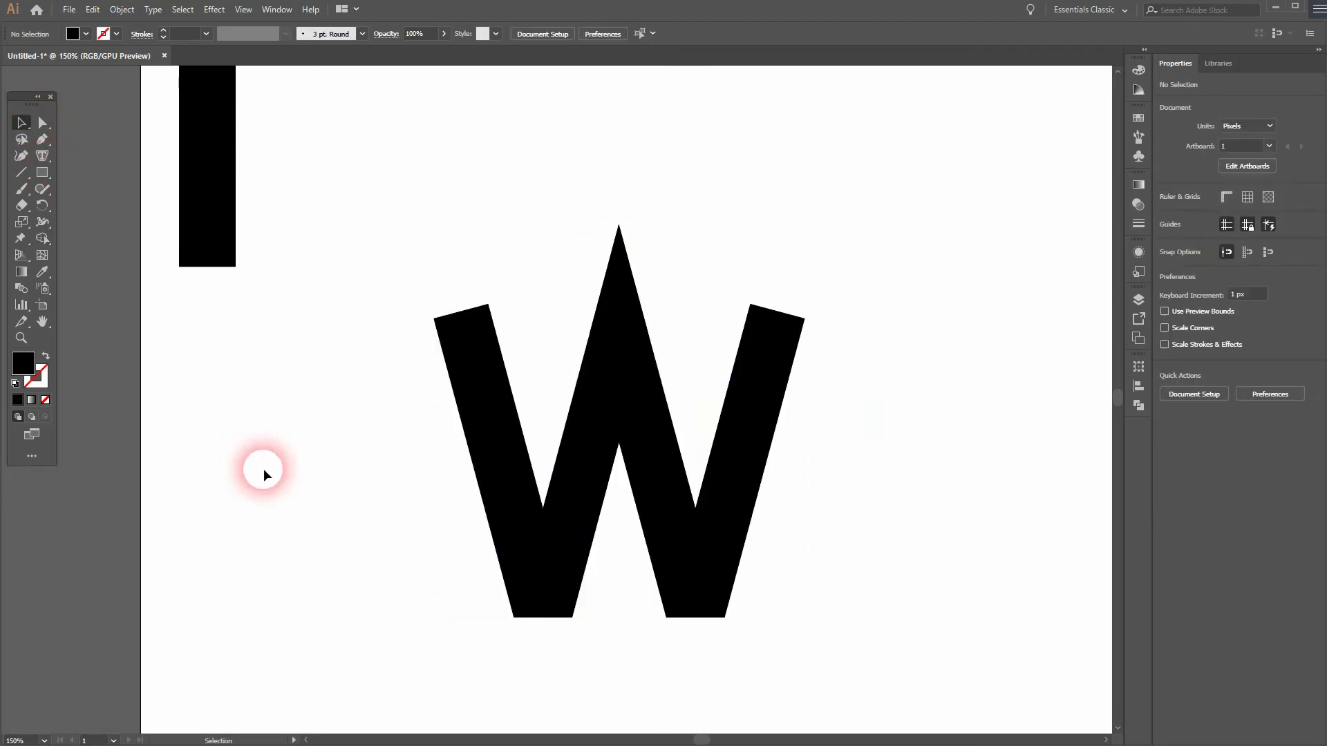
Step: Place two stacked copies of the upright black bar along the W's vertical centre axis
left_click(212, 205)
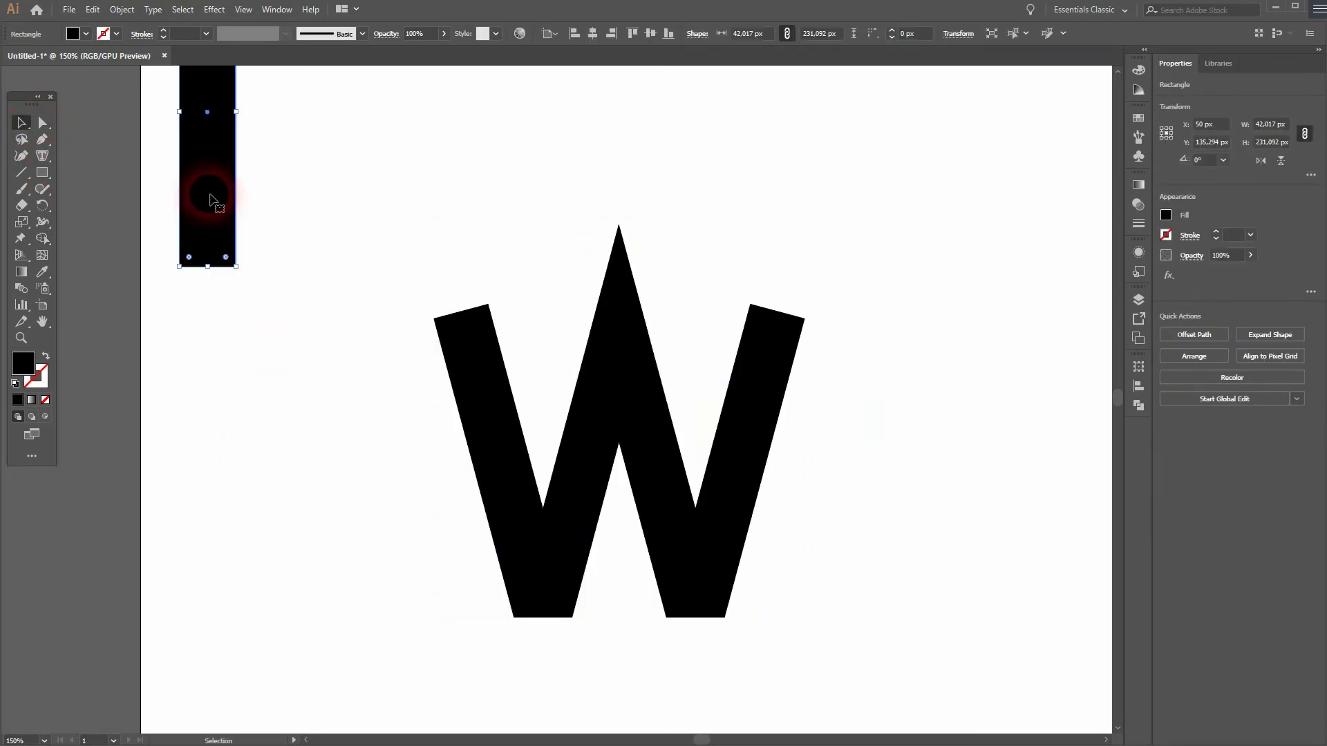
mouse_move(211, 200)
left_mouse_down()
mouse_move(332, 261)
mouse_move(595, 444)
mouse_move(624, 515)
mouse_move(624, 485)
left_mouse_up()
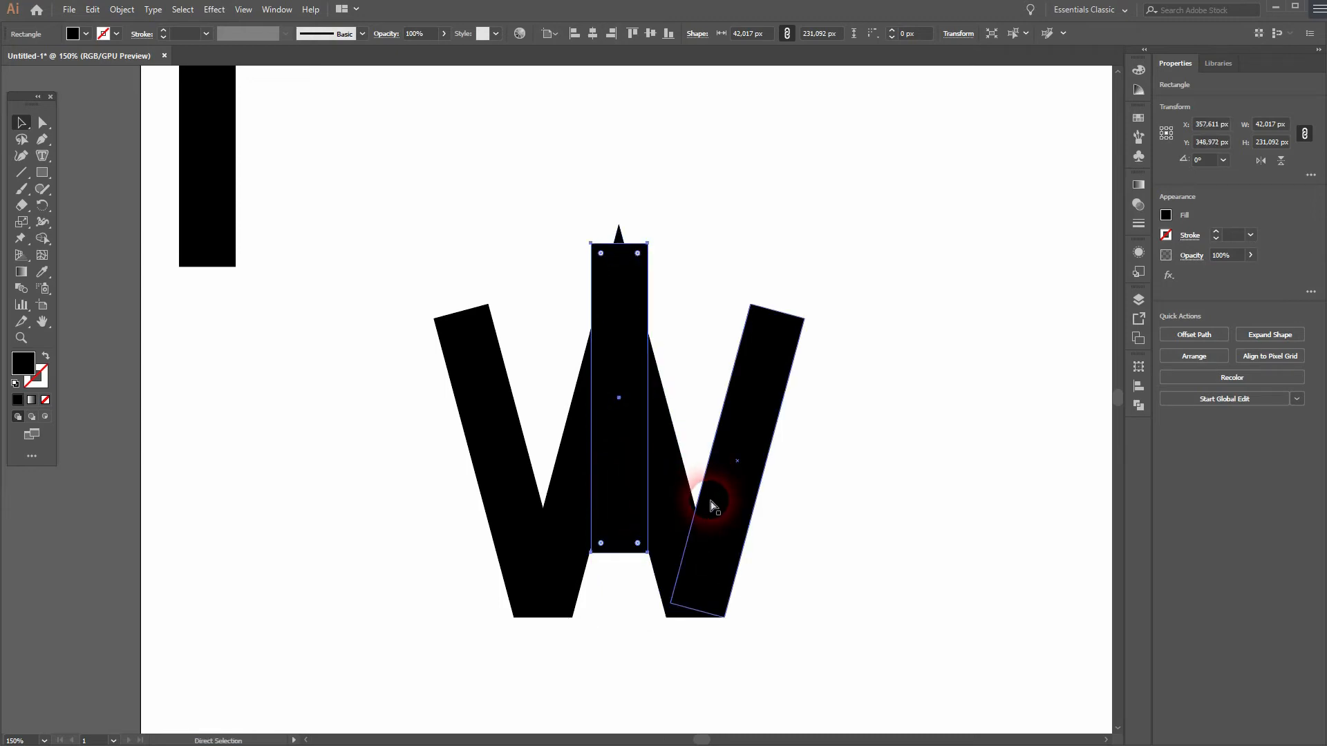
left_click_drag(612, 443, 928, 364)
key("ctrl+z")
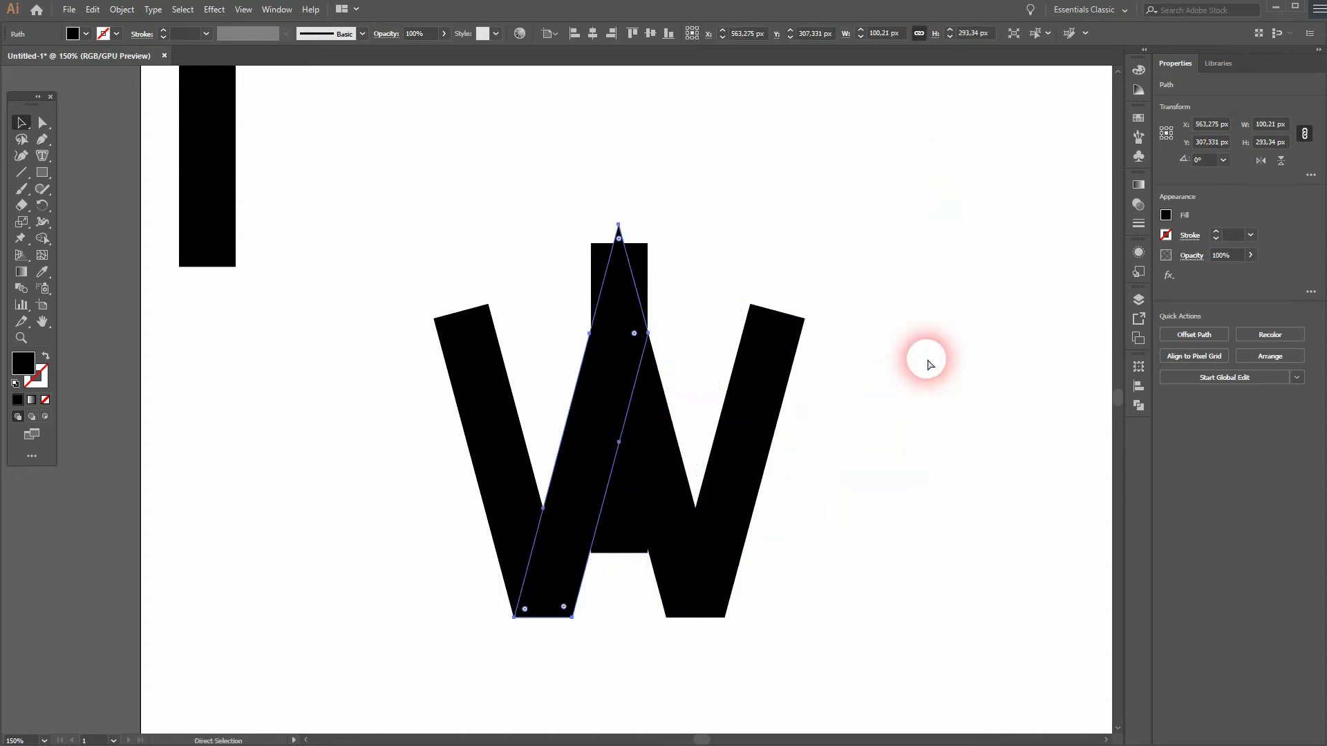
left_click(614, 546)
left_click_drag(617, 548, 948, 583)
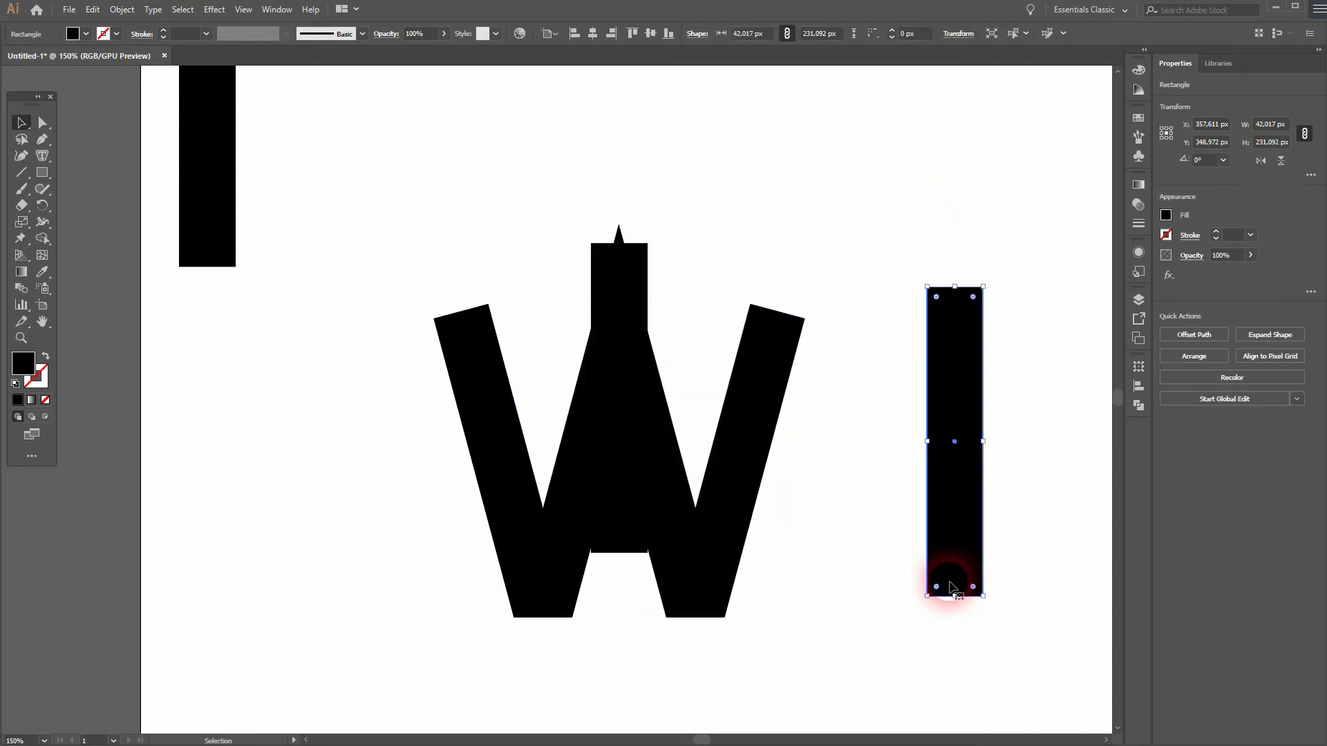
key("ctrl+z")
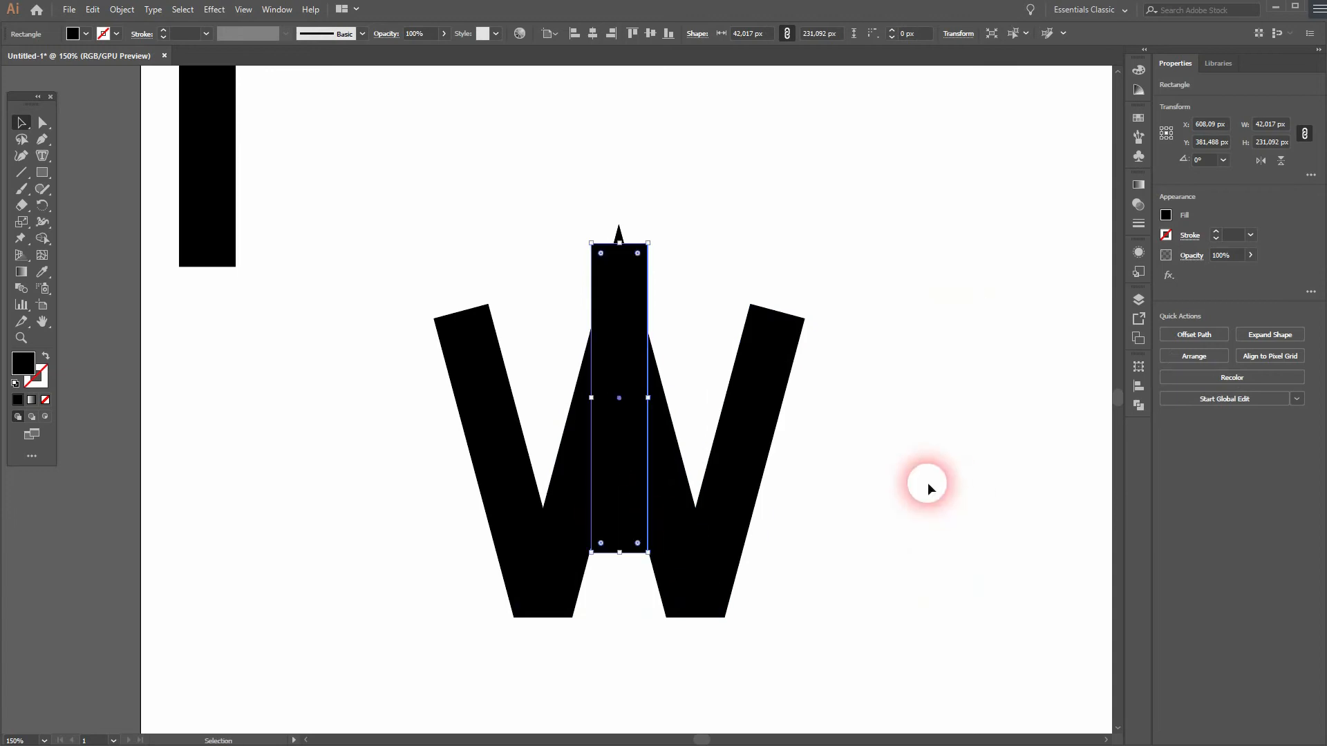
Step: Slant the front centre bar by moving its two top anchor points onto the inner top corner of the W's right outer arm
key("a")
left_click(592, 243)
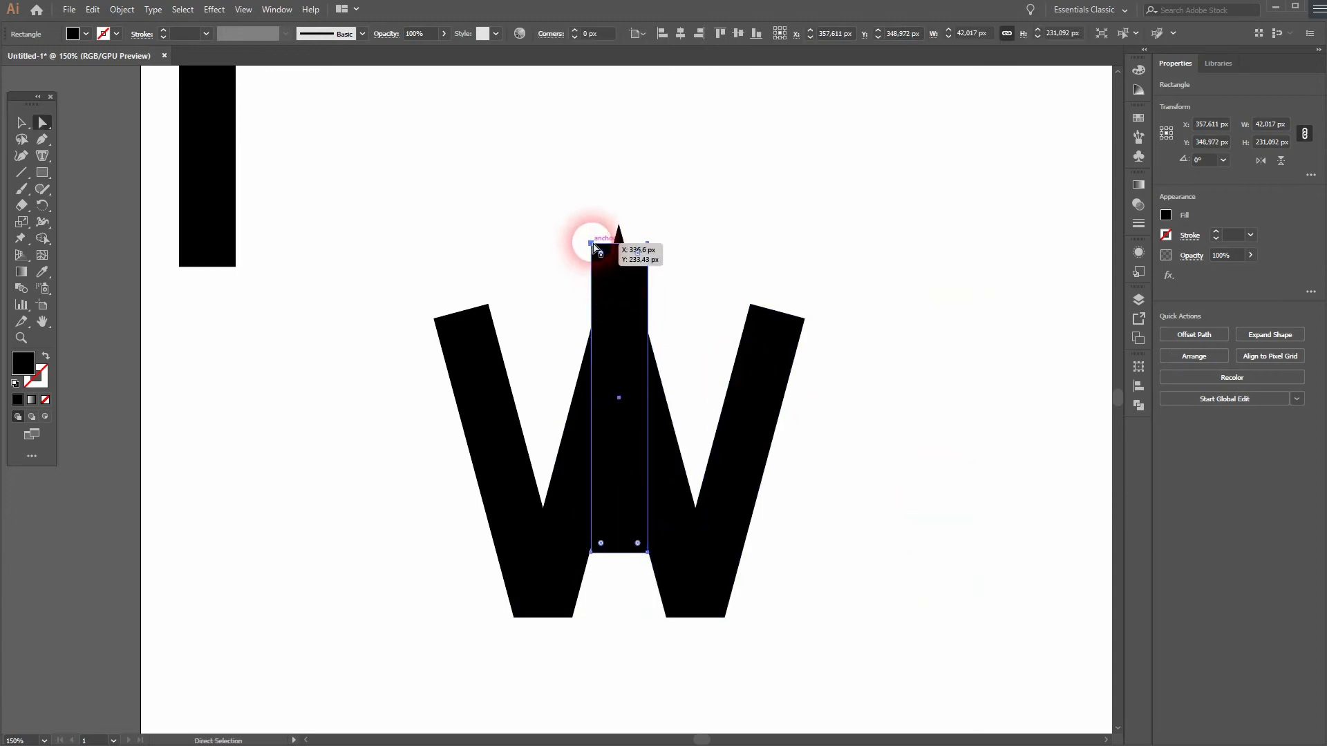
left_click(648, 243, "shift")
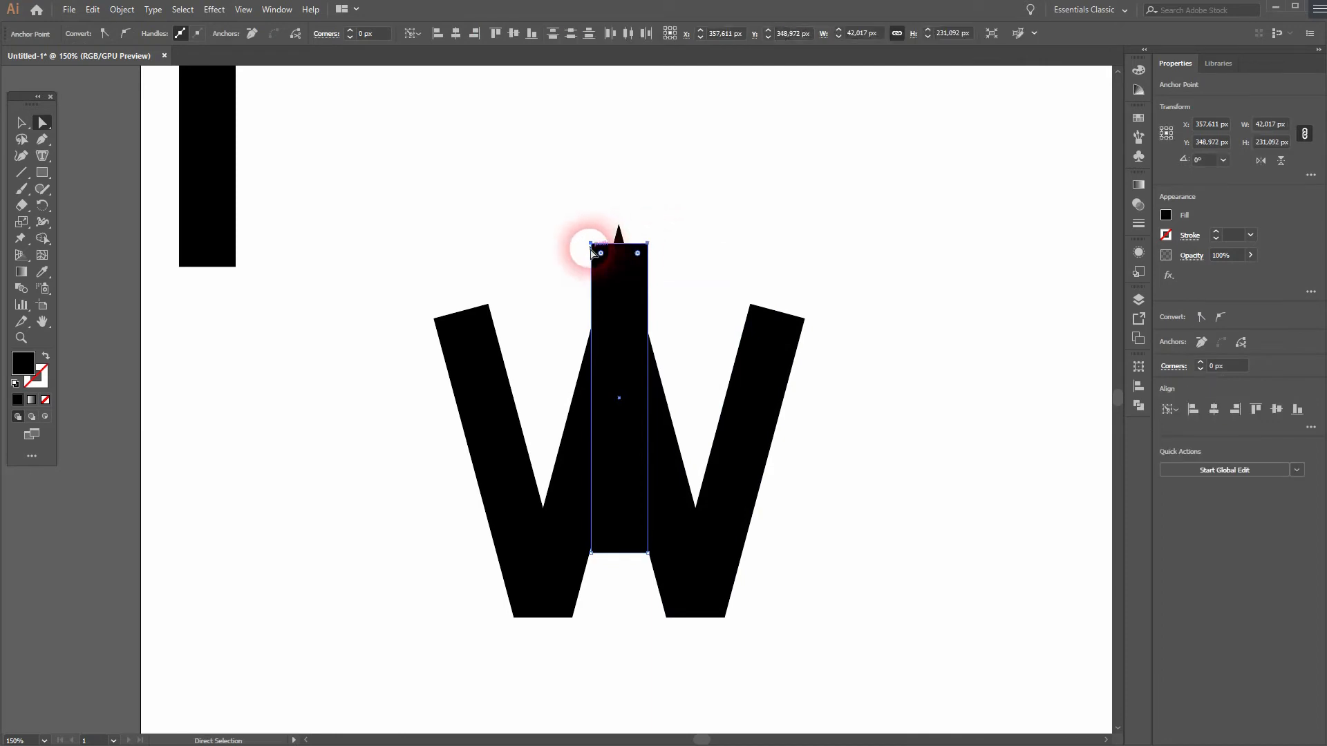
left_click_drag(592, 243, 752, 308)
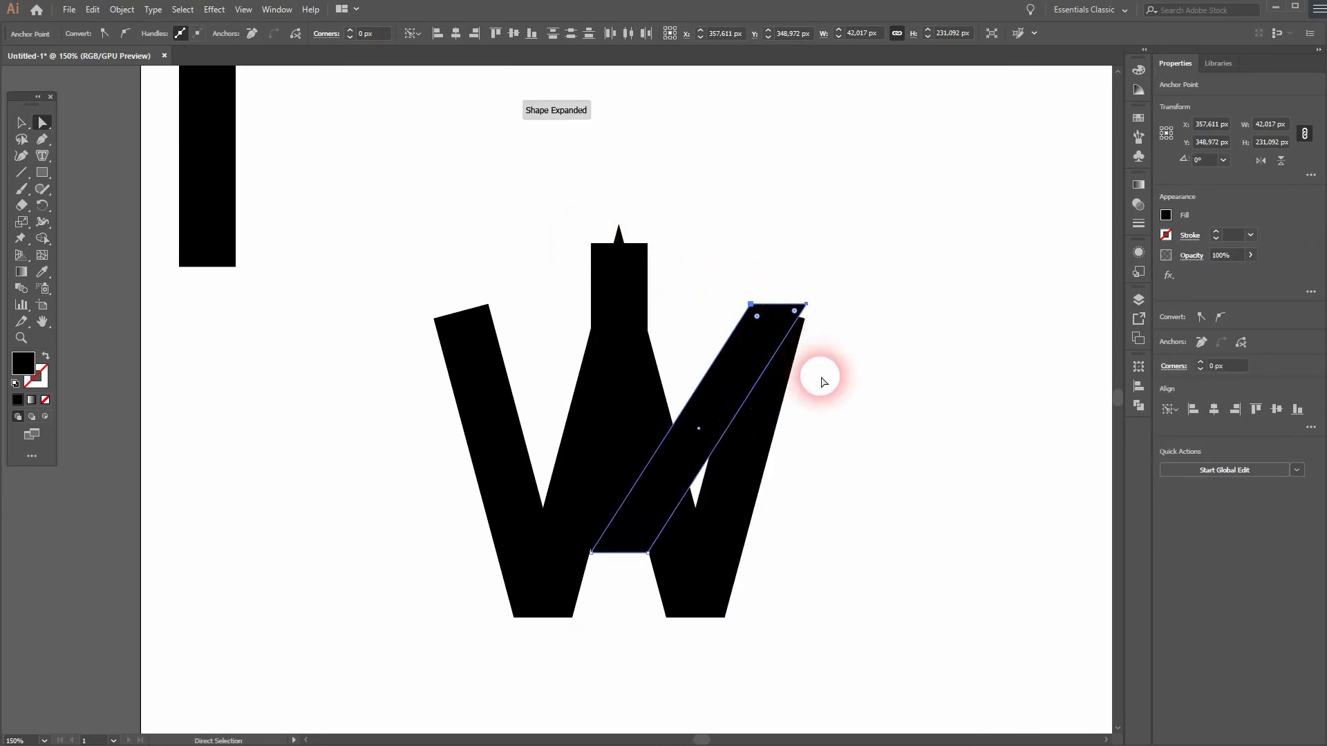
Step: Slant the remaining centre bar by moving its two top anchor points onto the inner top corner of the W's left outer arm
left_click(620, 494)
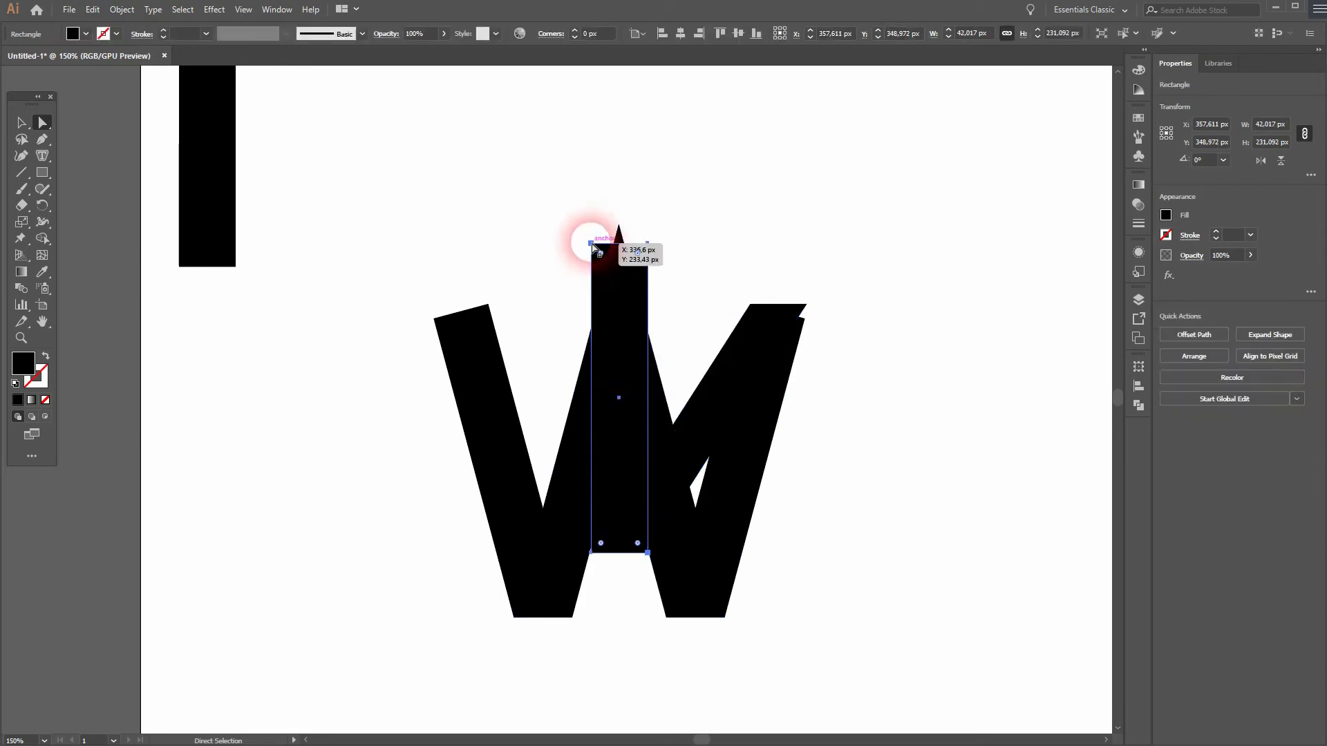
left_click(620, 245)
left_click(649, 247, "alt")
left_click_drag(650, 248, 489, 305)
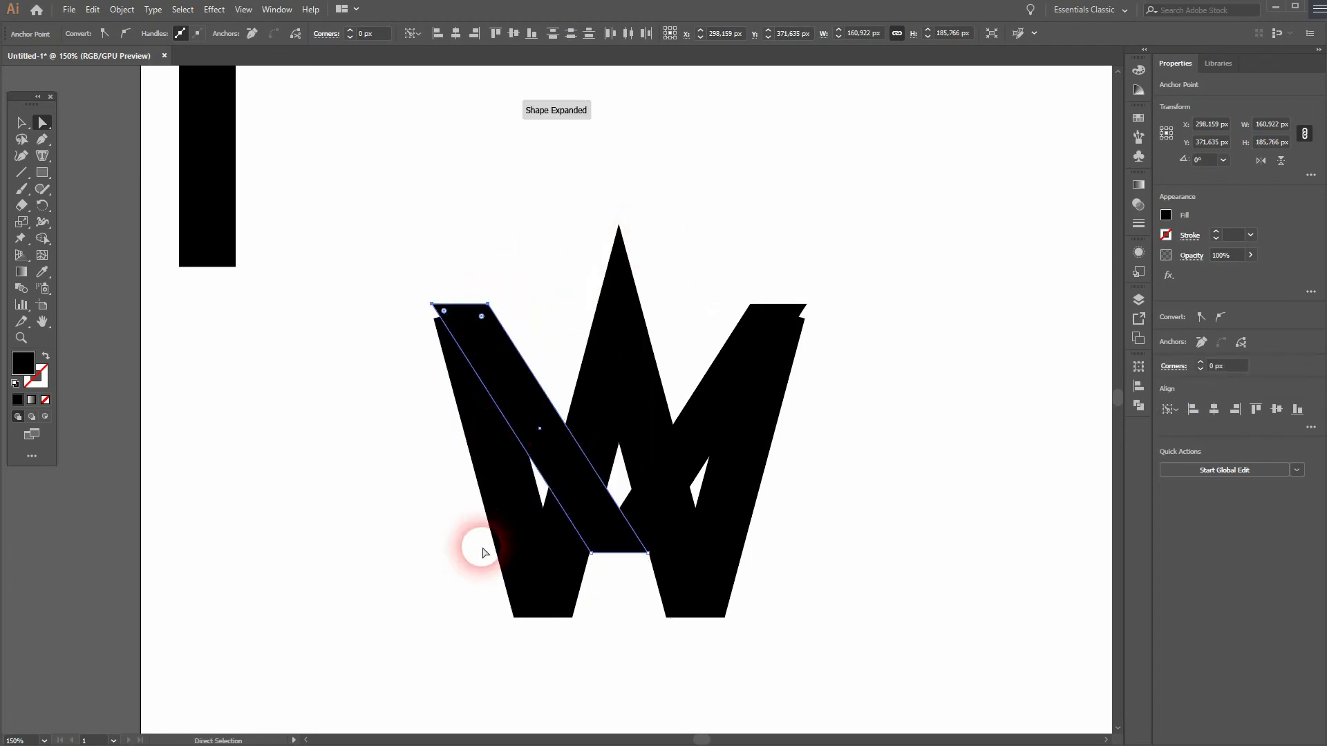
Step: Trim the diagonal bars' small corners projecting past the tops of both outer arms using the Shape Builder on the whole logo
key("v")
left_click(669, 669)
left_click_drag(364, 640, 896, 226)
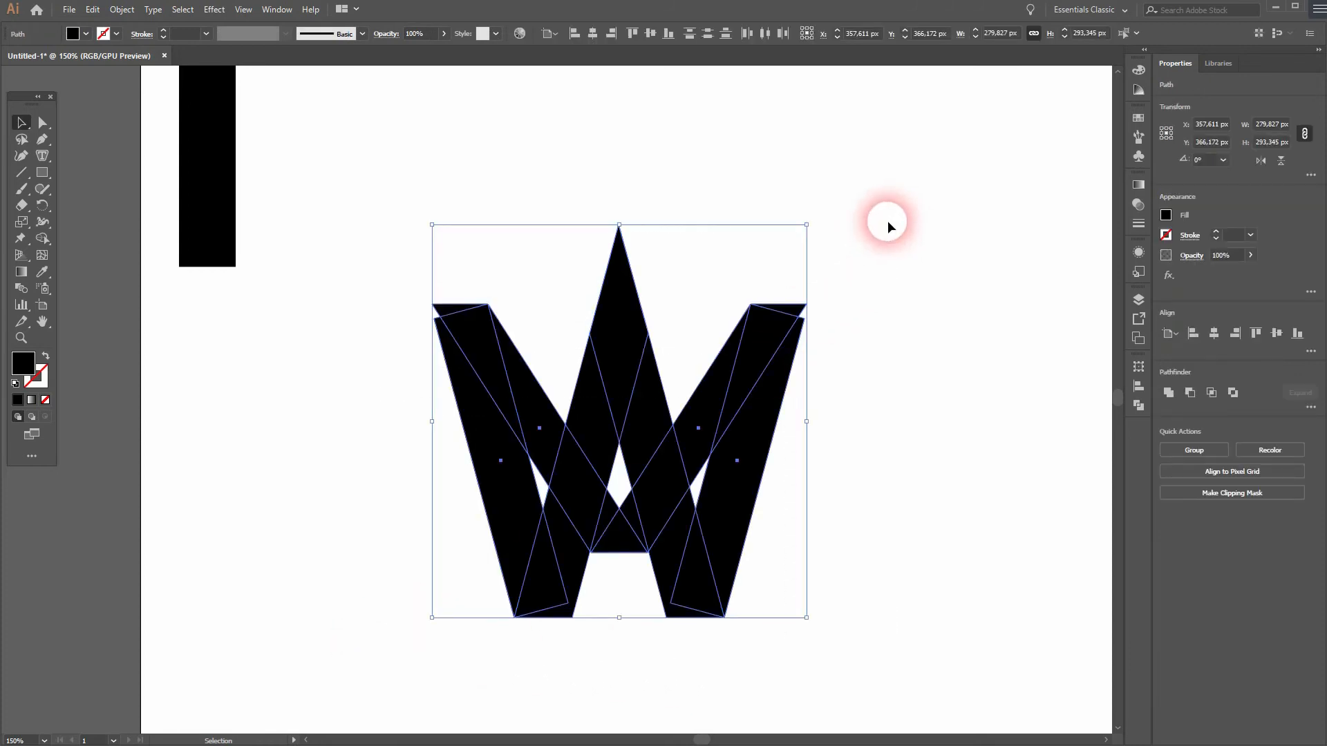
left_click(43, 231)
left_click(42, 238)
left_click(97, 238)
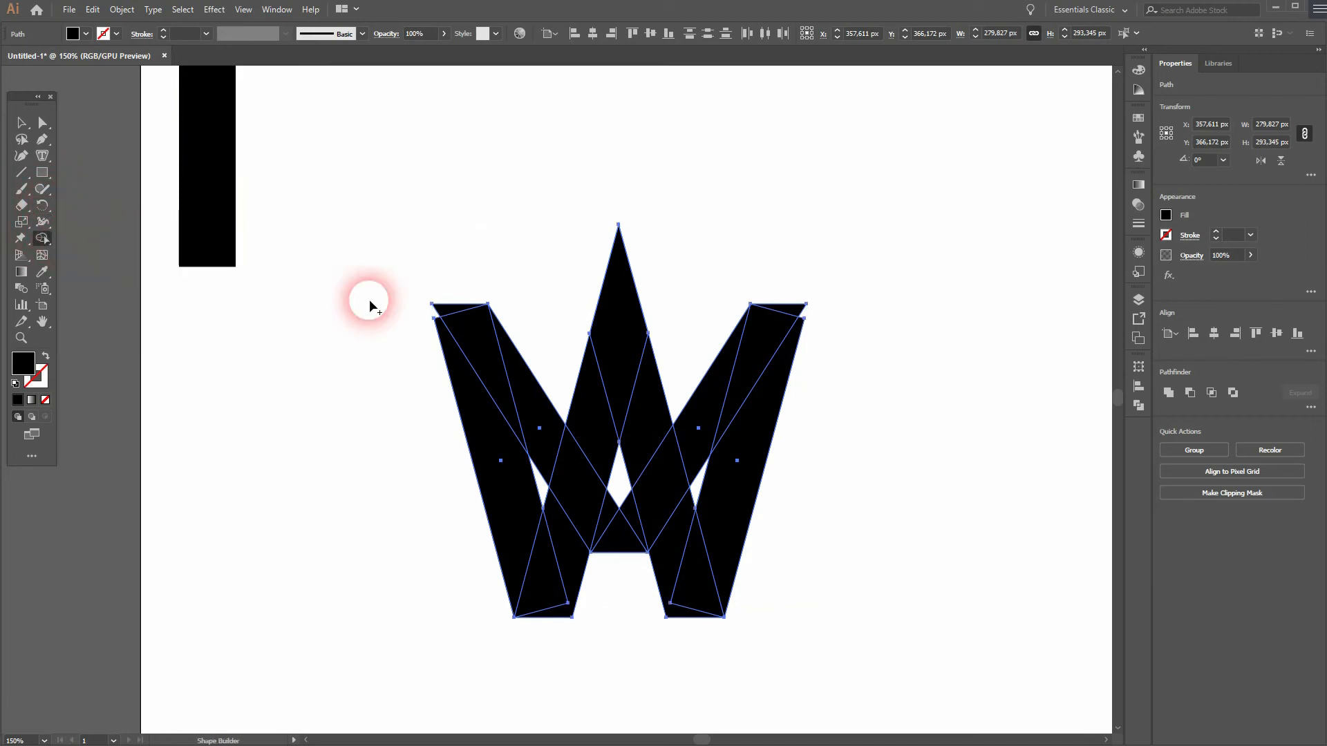
left_click(793, 313, "alt")
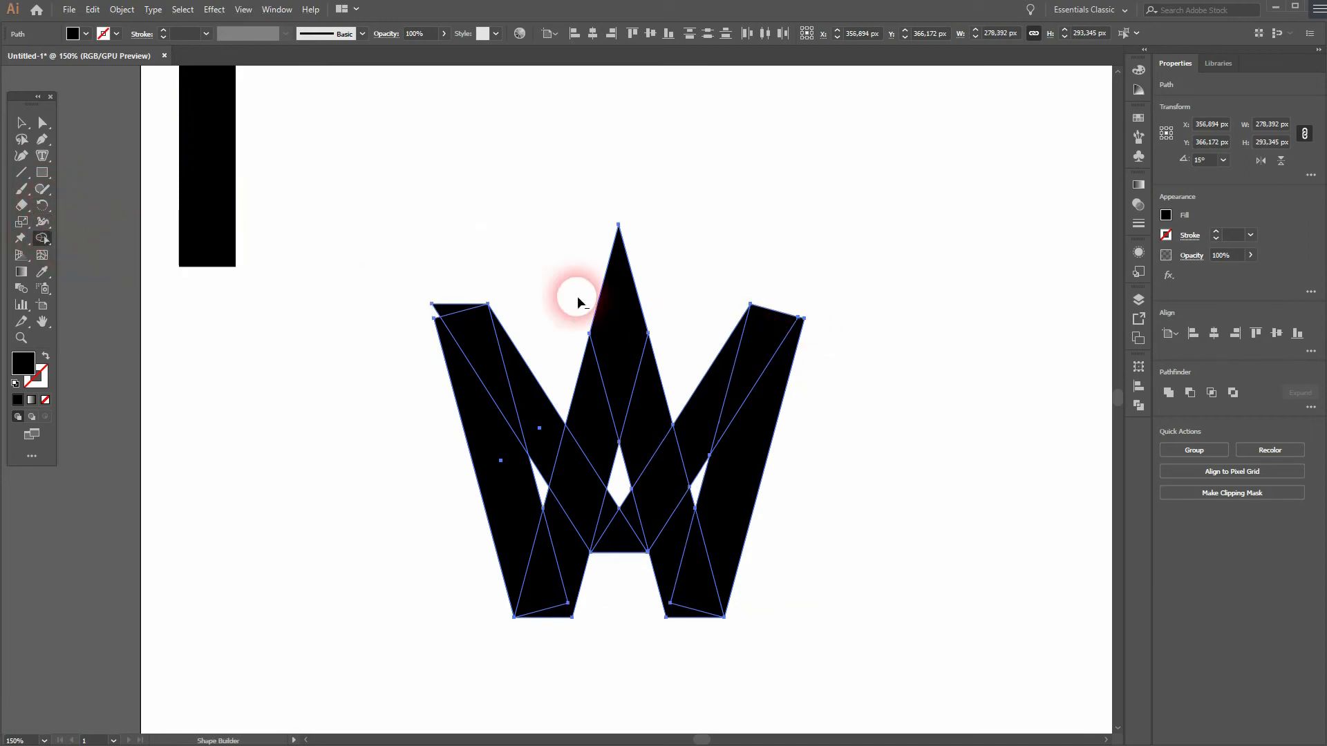
left_click(445, 307, "alt")
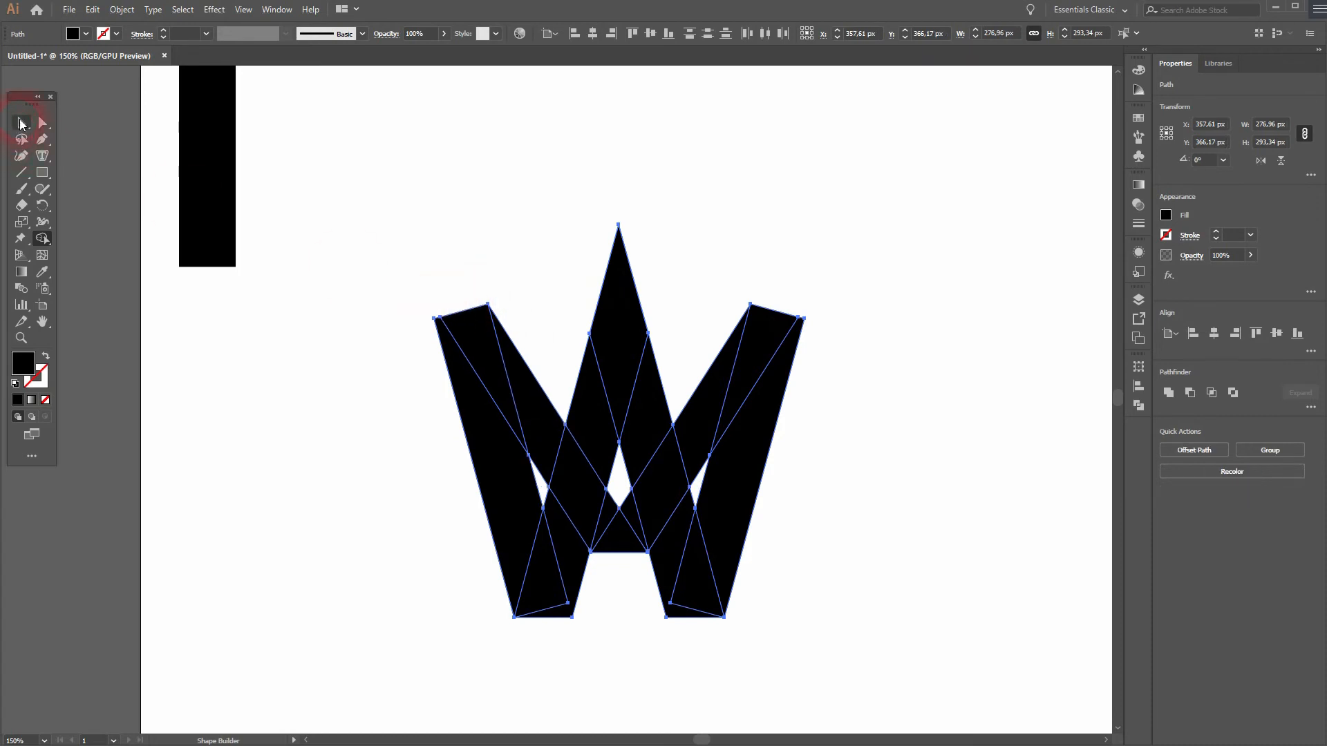
left_click(21, 123)
left_click(392, 588)
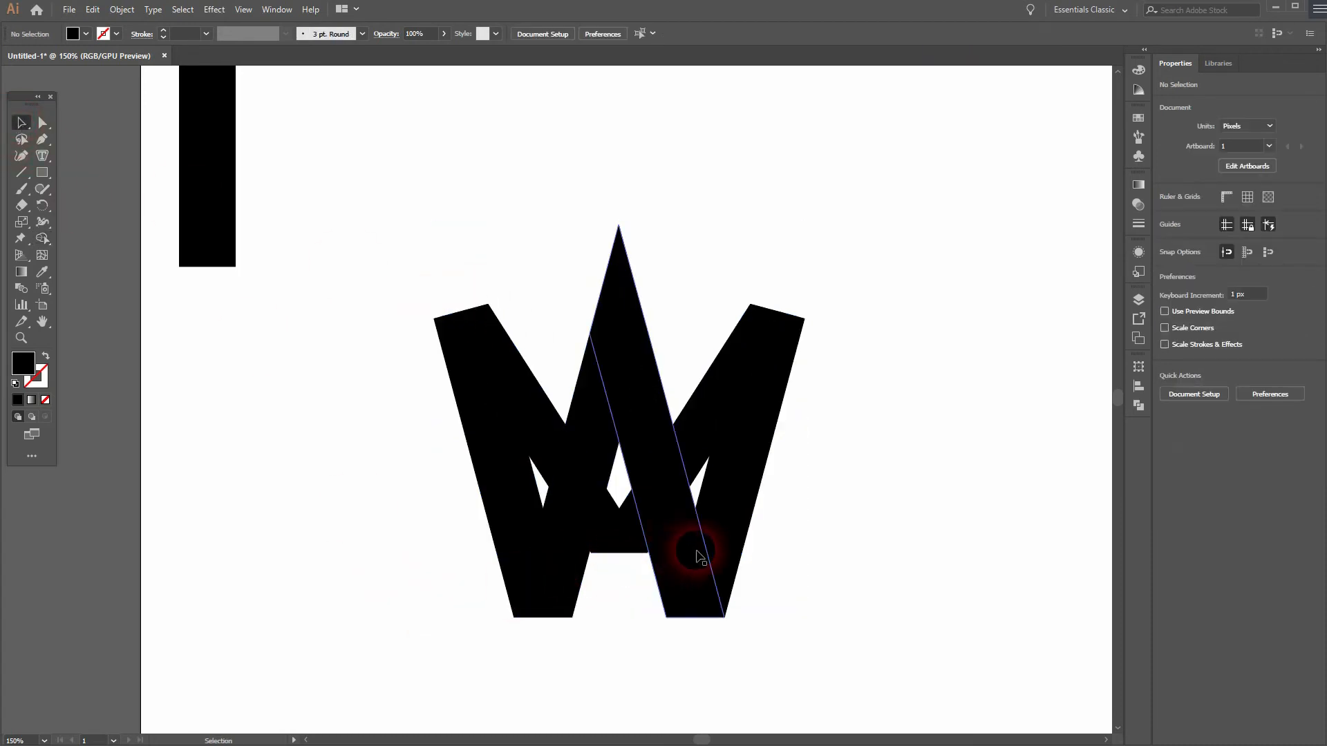
Step: Fill the inner arm rising from the W's left foot to the centre peak with dark navy and bring it to the front
left_click(581, 531)
left_click(74, 33)
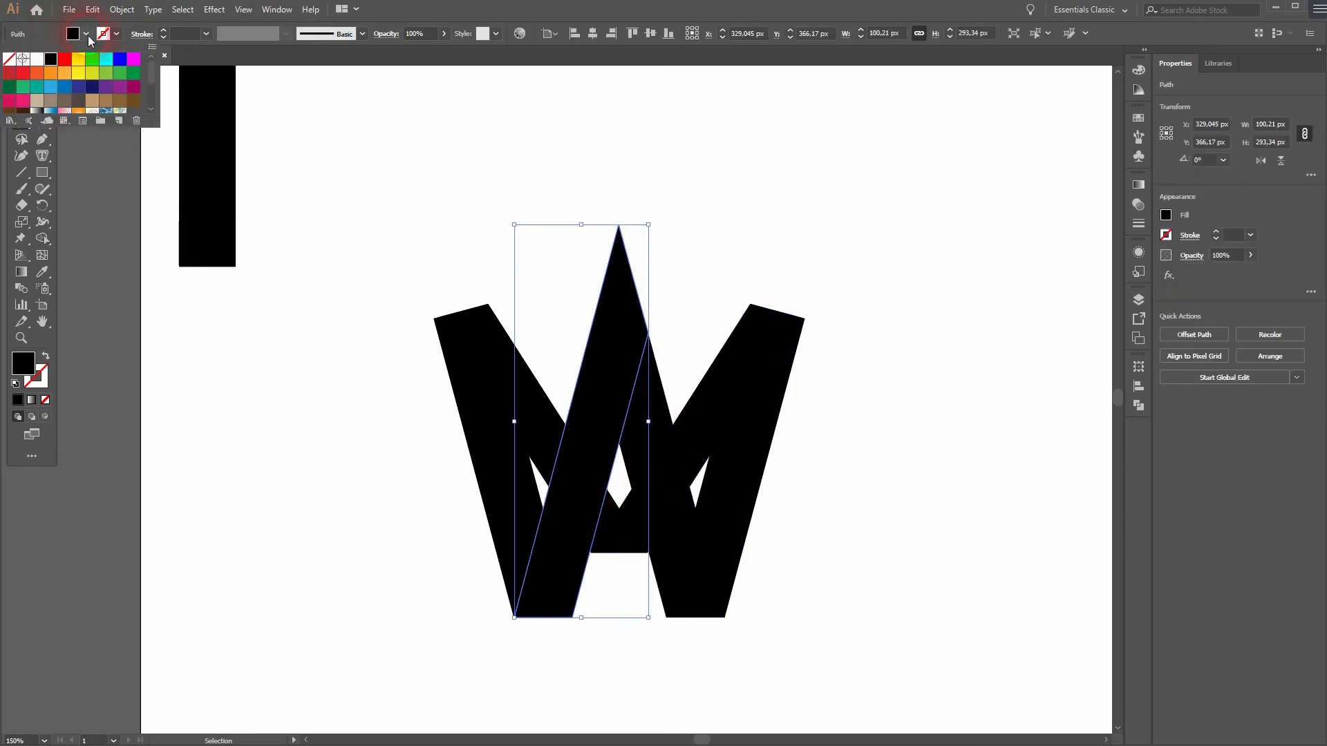
left_click(90, 89)
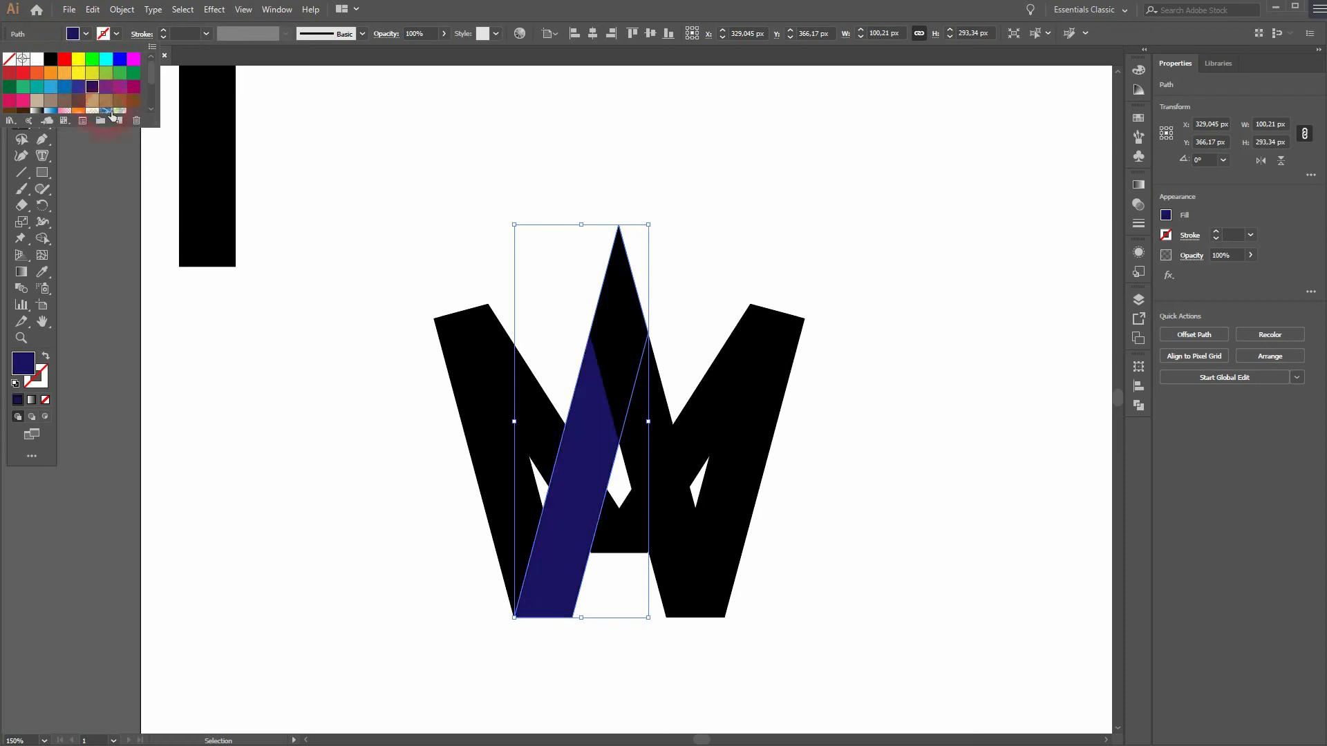
left_click(585, 417)
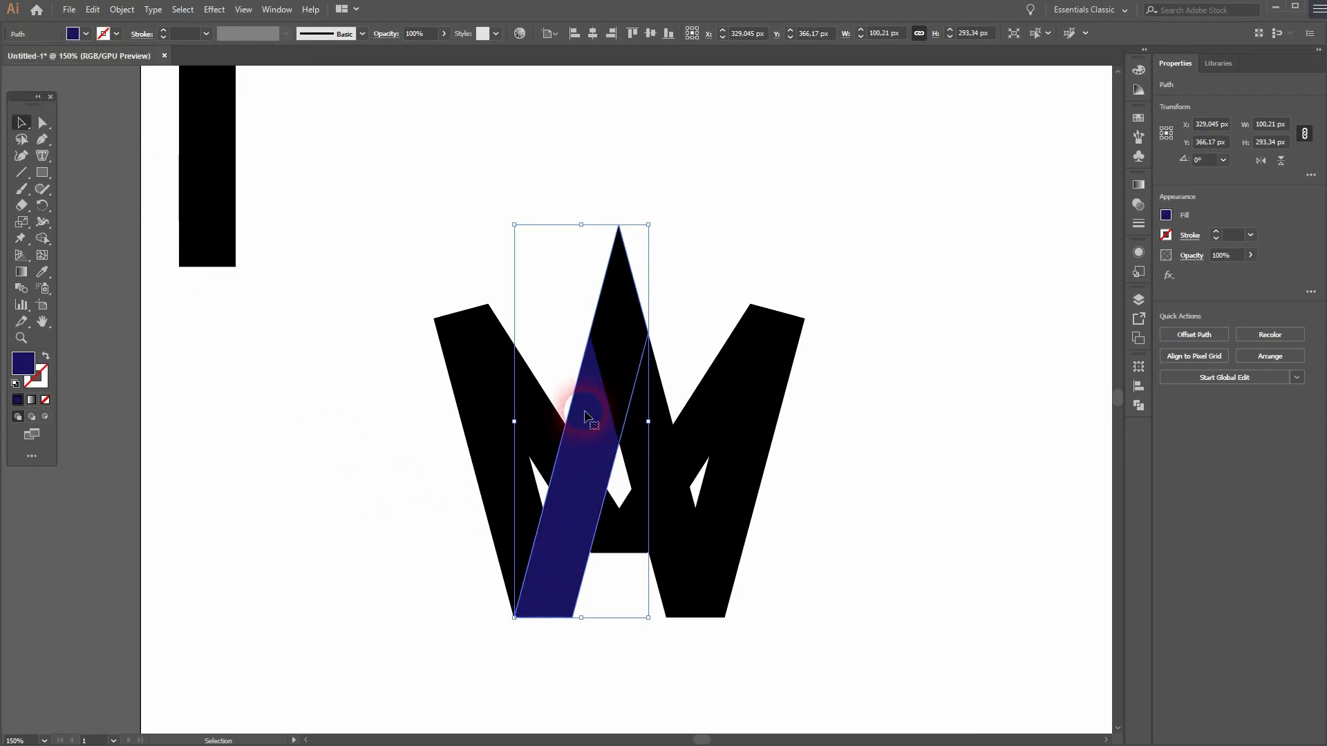
right_click(593, 403)
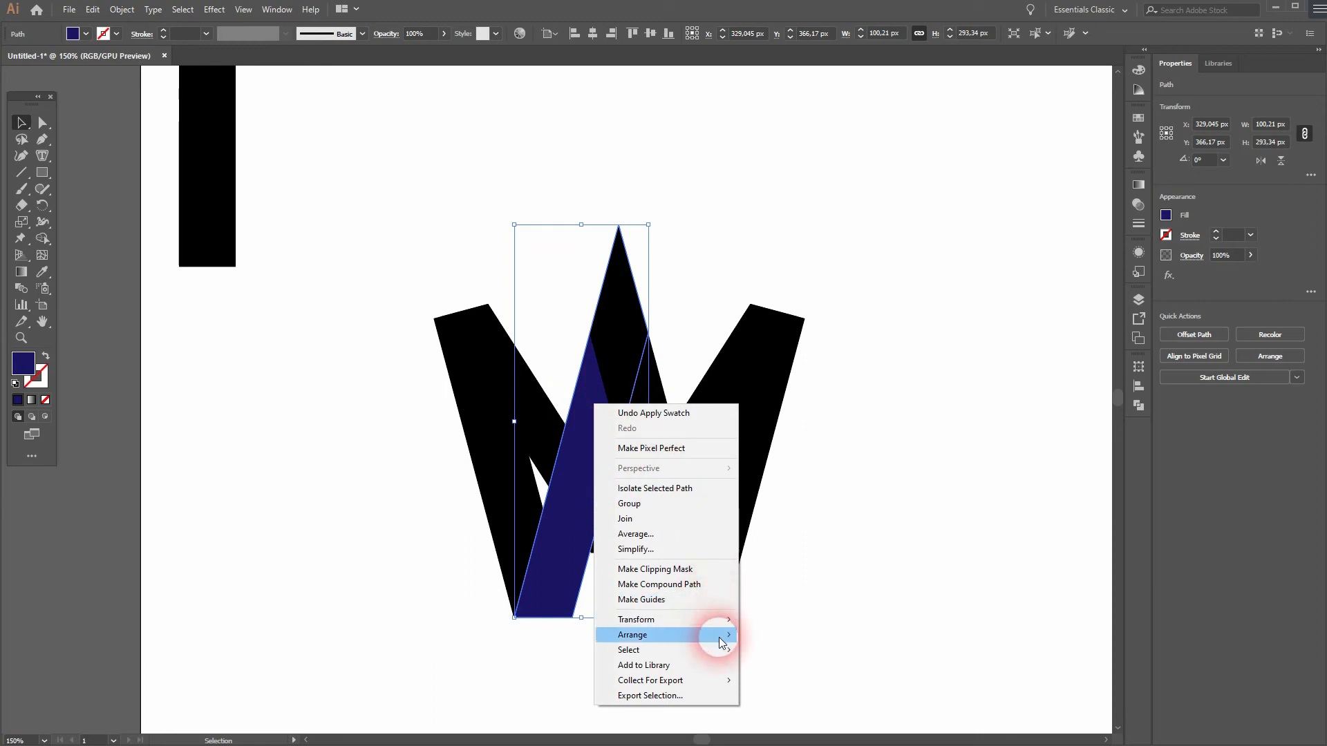
mouse_move(722, 634)
left_click(814, 633)
Step: Fill the W's left outer arm with the blue swatch R=46 G=49 B=146
left_click(465, 470)
left_click(85, 35)
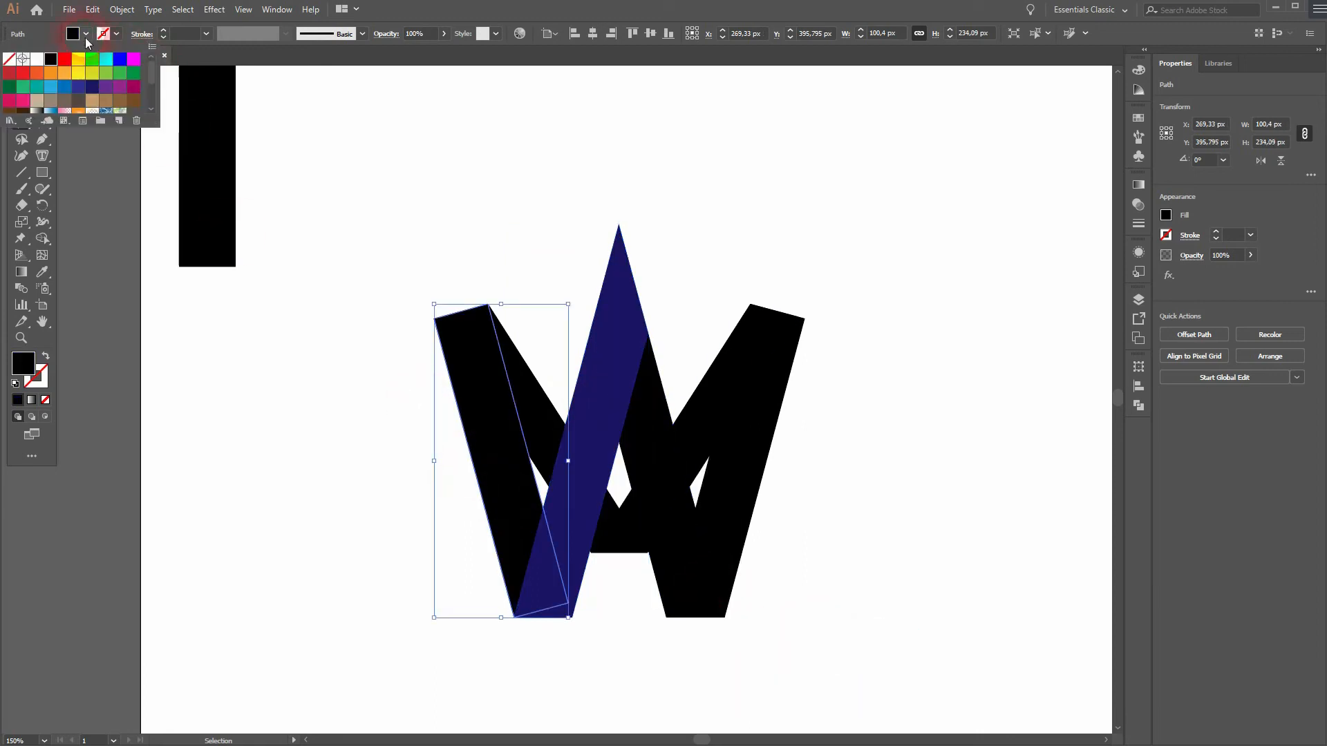
left_click(80, 88)
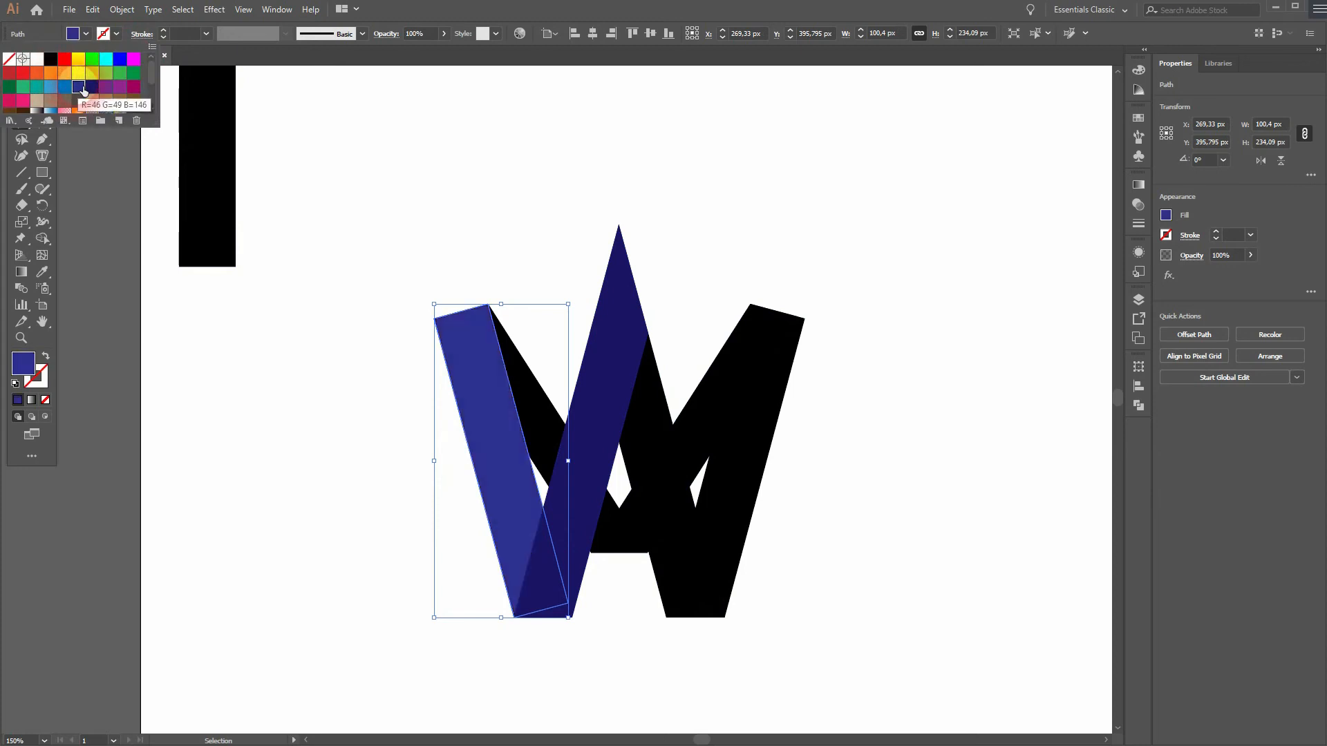
left_click(341, 468)
left_click(295, 468)
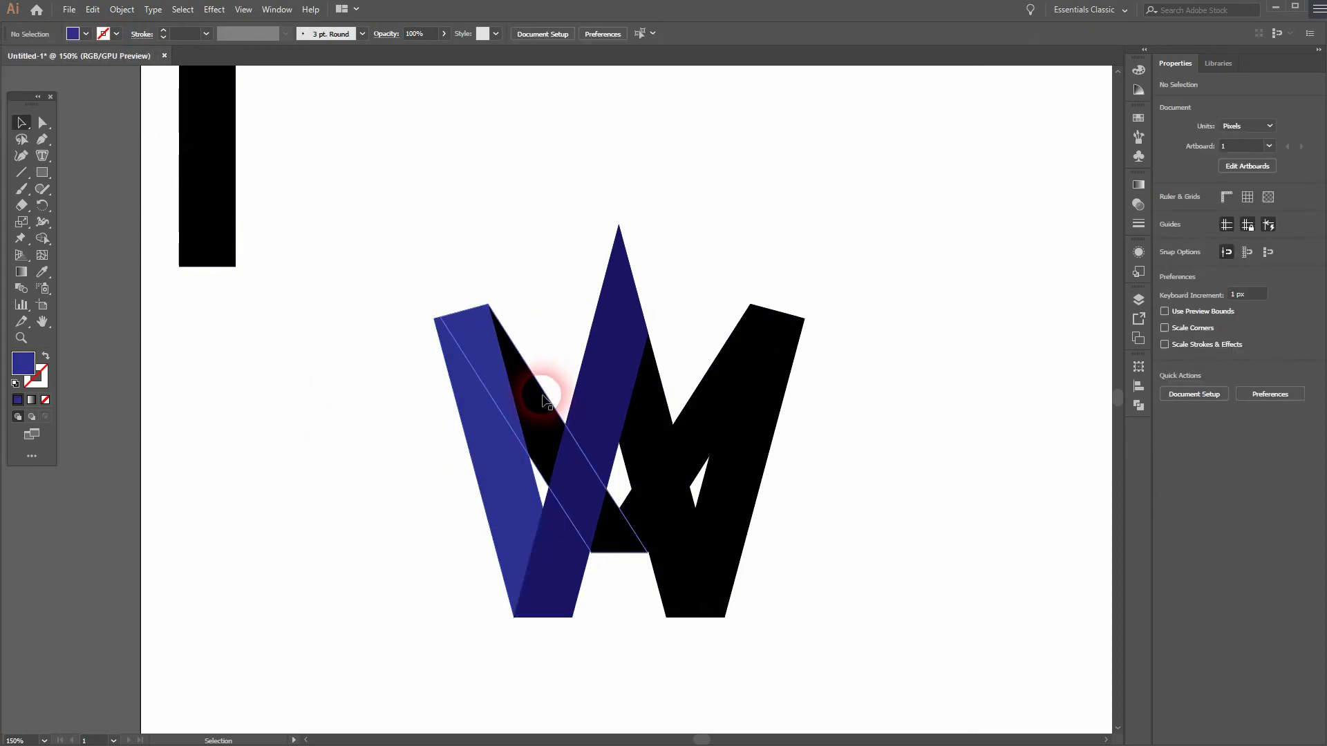
Step: Fill the diagonal bar descending from the left outer arm with the blue swatch R=0 G=113 B=188
left_click(543, 397)
left_click(86, 33)
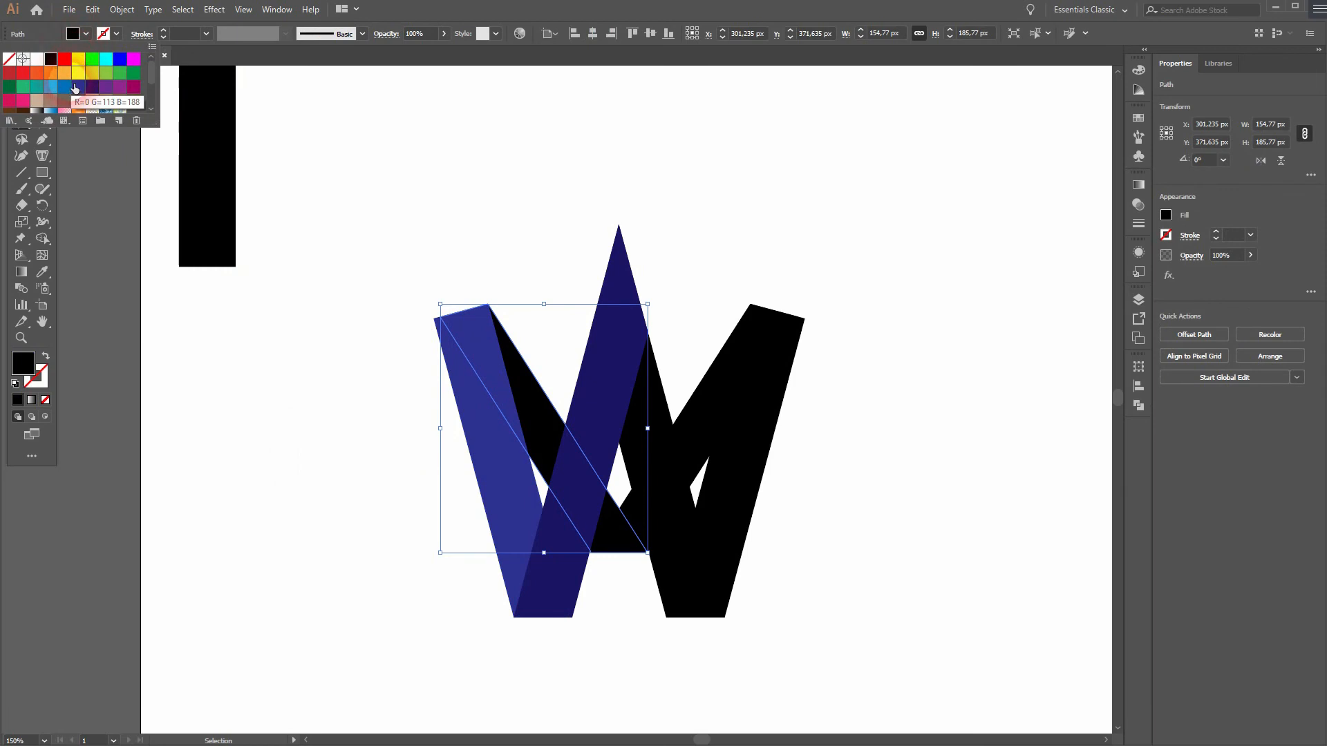
left_click(64, 87)
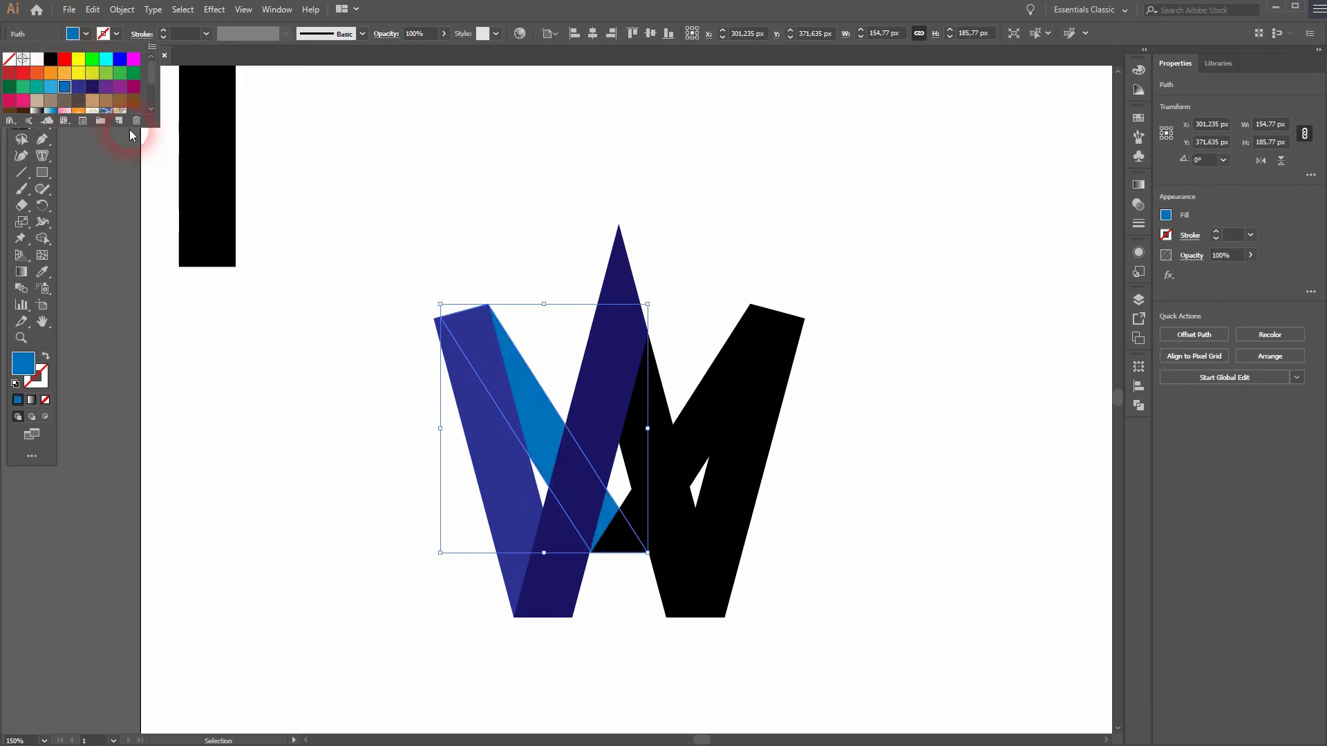
left_click(634, 628)
left_click(630, 624)
Step: Fill the diagonal bar running up to the right outer arm with light blue and bring it to the front
left_click(703, 417)
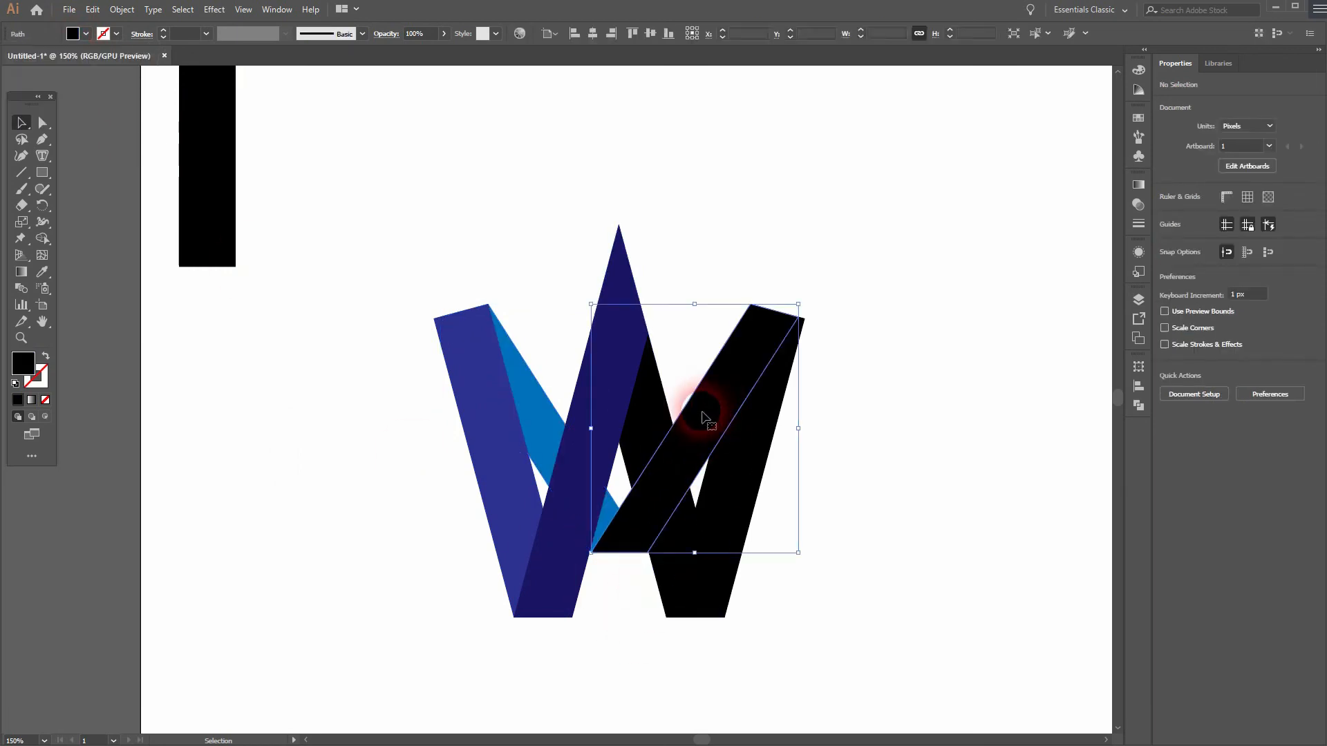
left_click(84, 33)
left_click(51, 86)
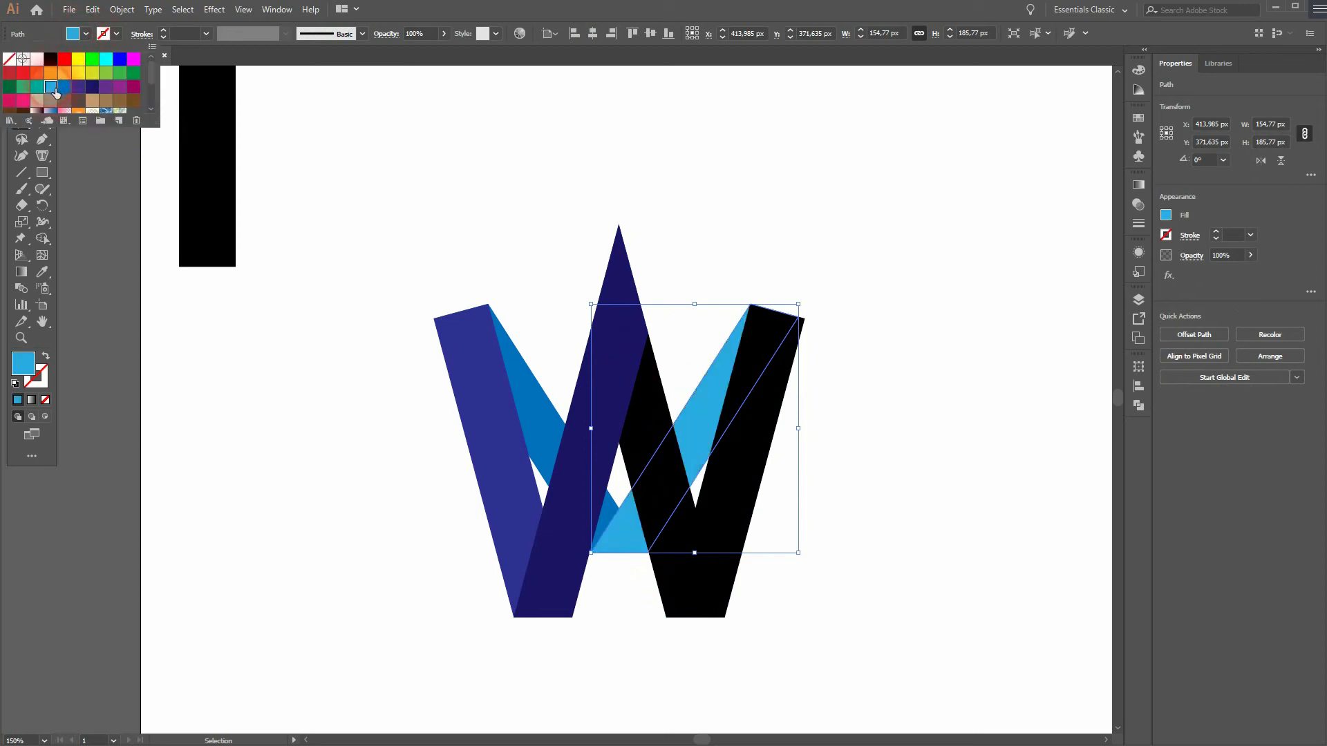
right_click(704, 397)
mouse_move(791, 629)
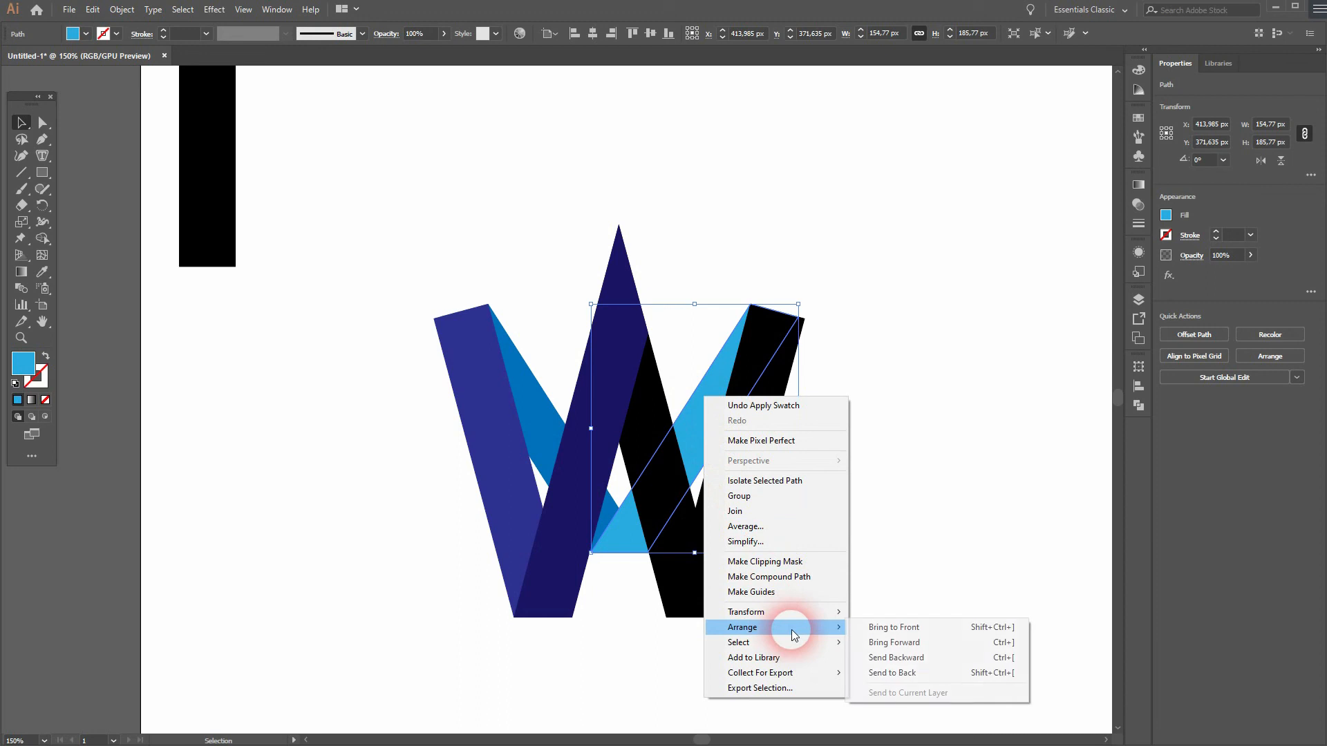
left_click(930, 628)
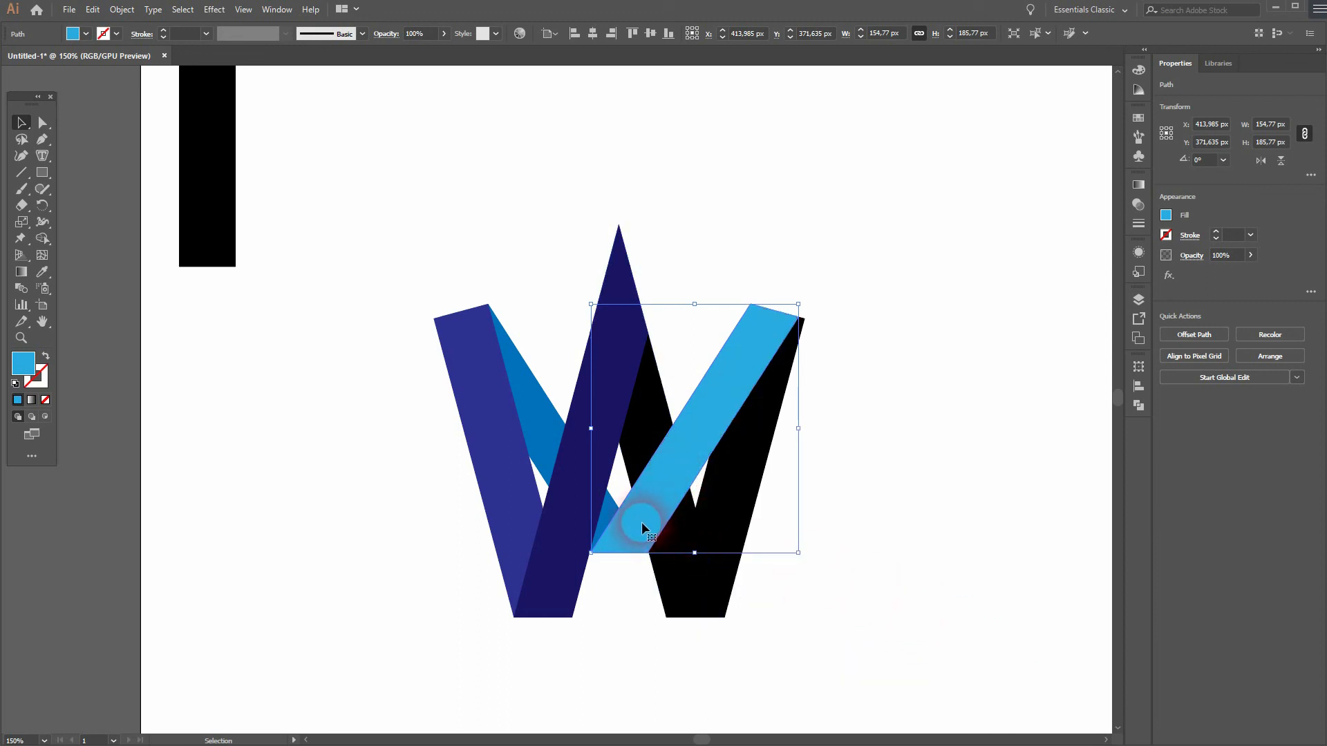
left_click(910, 496)
Step: Fill the W's right outer arm with teal and bring it to the front
left_click(735, 488)
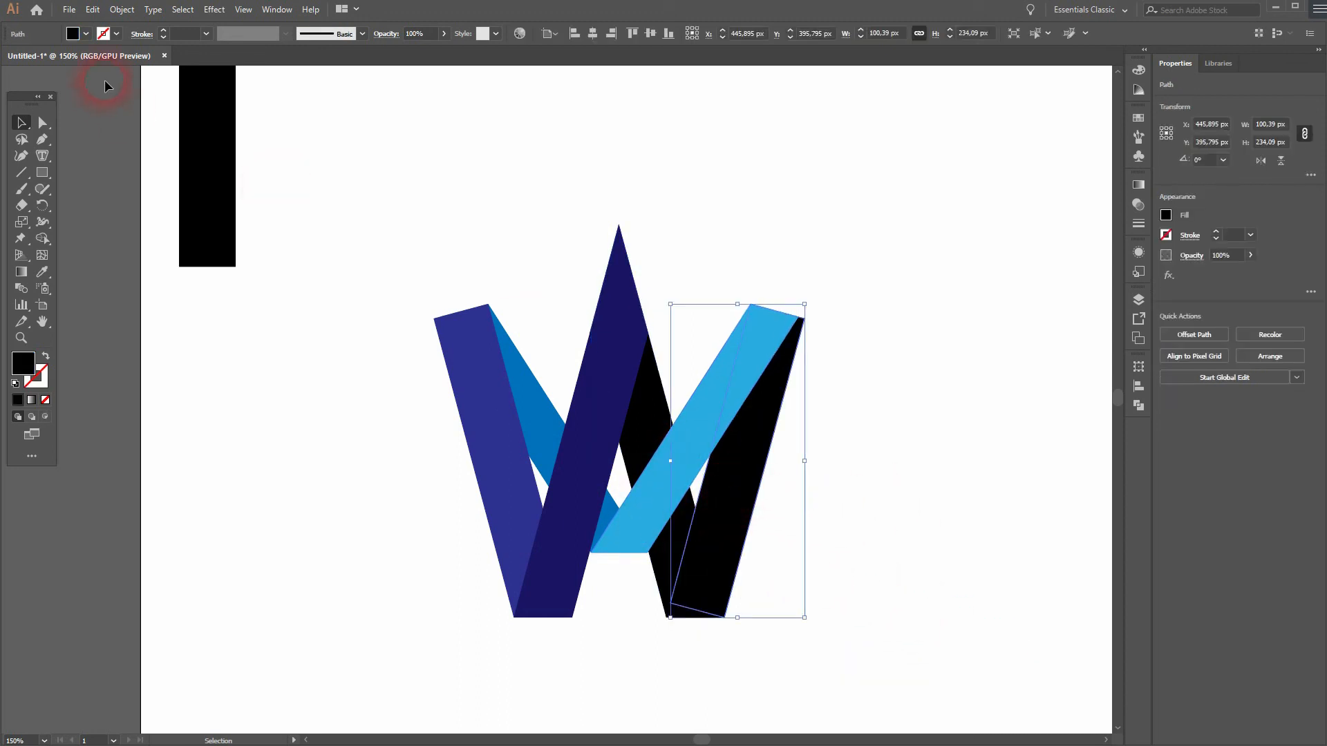
left_click(88, 34)
left_click(37, 86)
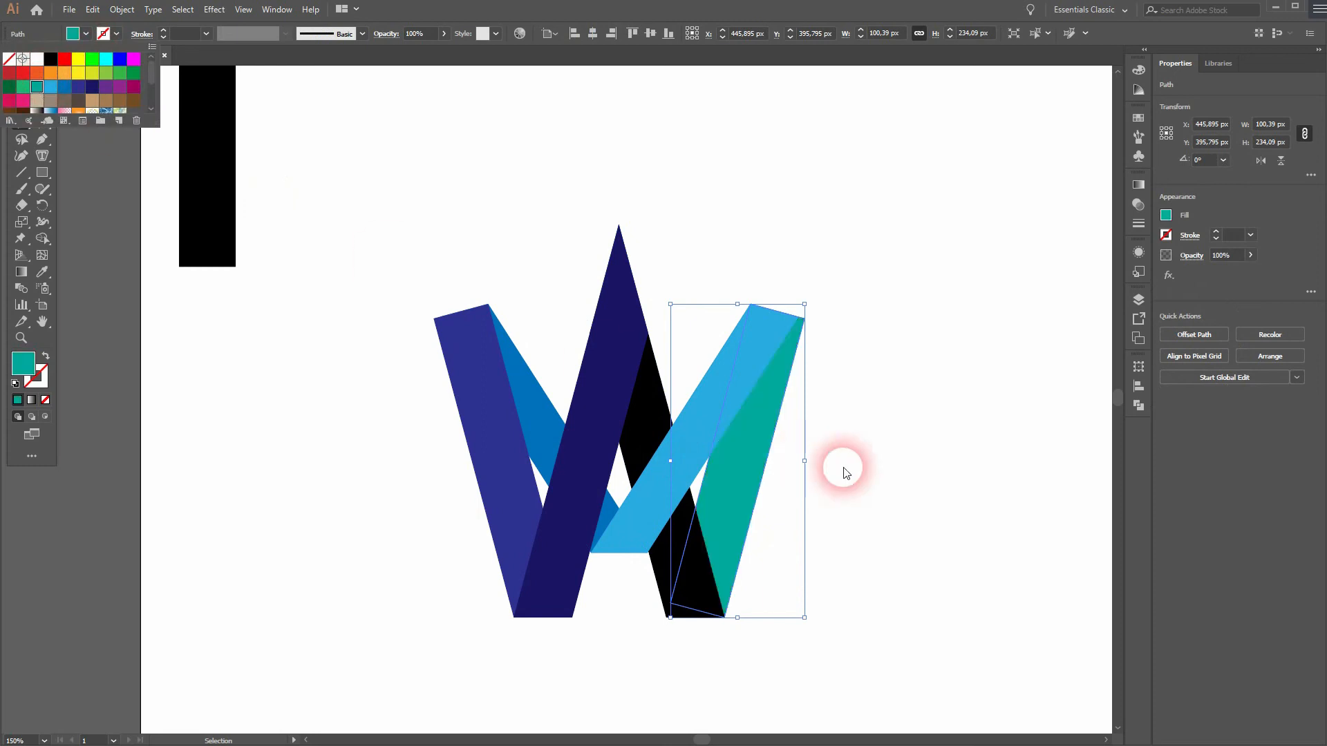
left_click(756, 446)
right_click(741, 470)
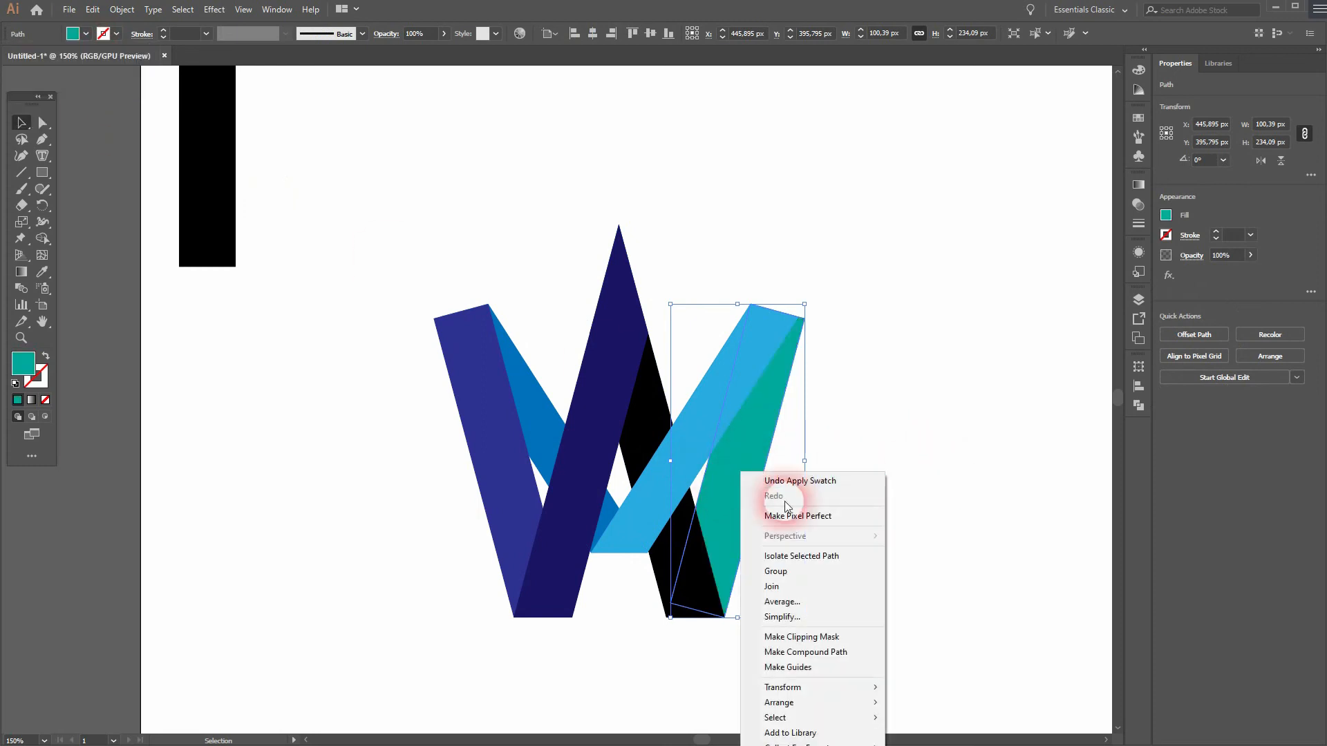
mouse_move(860, 702)
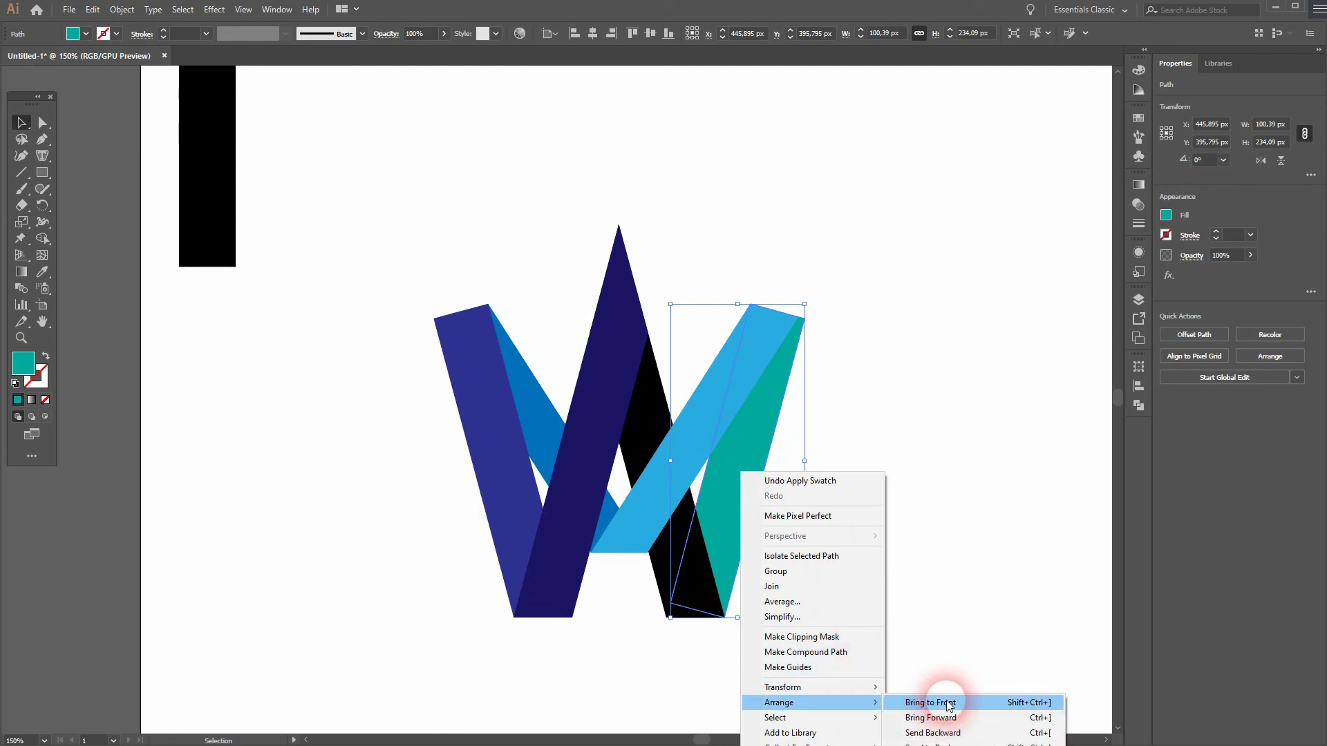
left_click(944, 698)
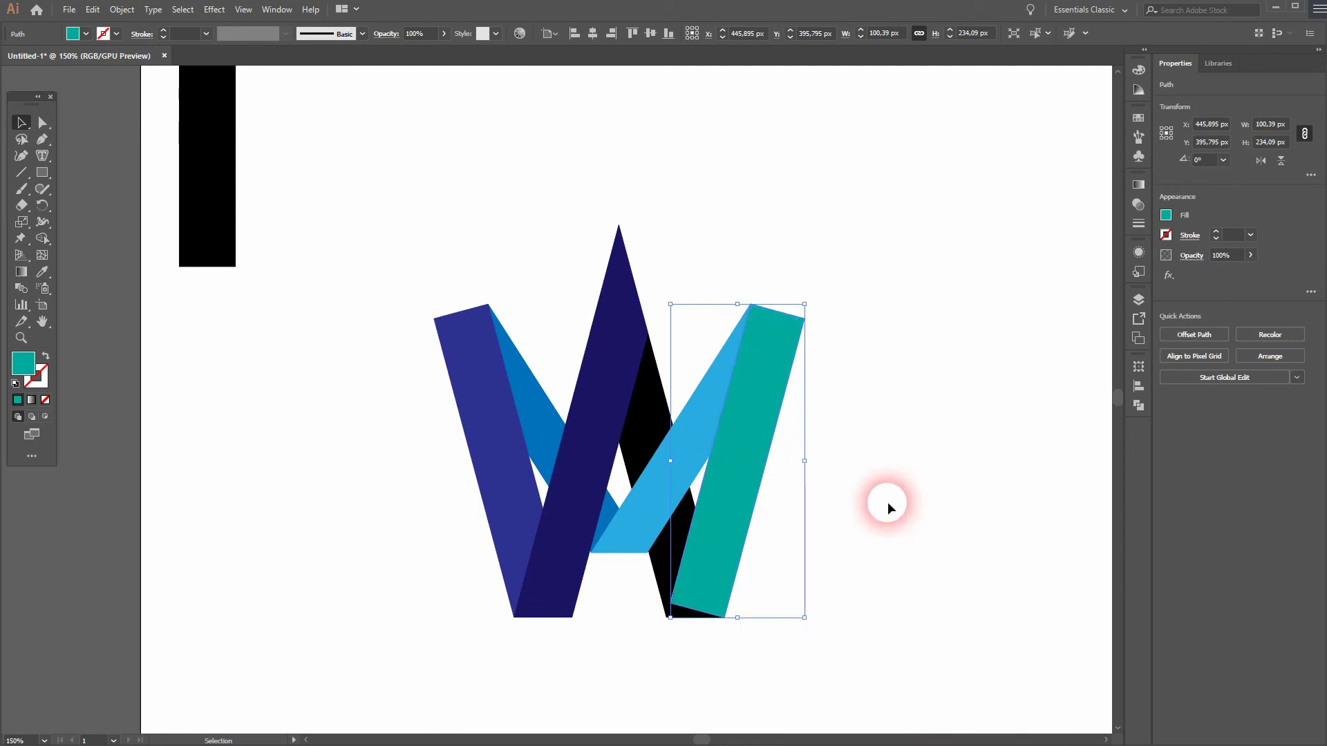
left_click(889, 508)
Step: Fill the inner arm descending from the centre peak to the W's right foot with medium green
left_click(660, 546)
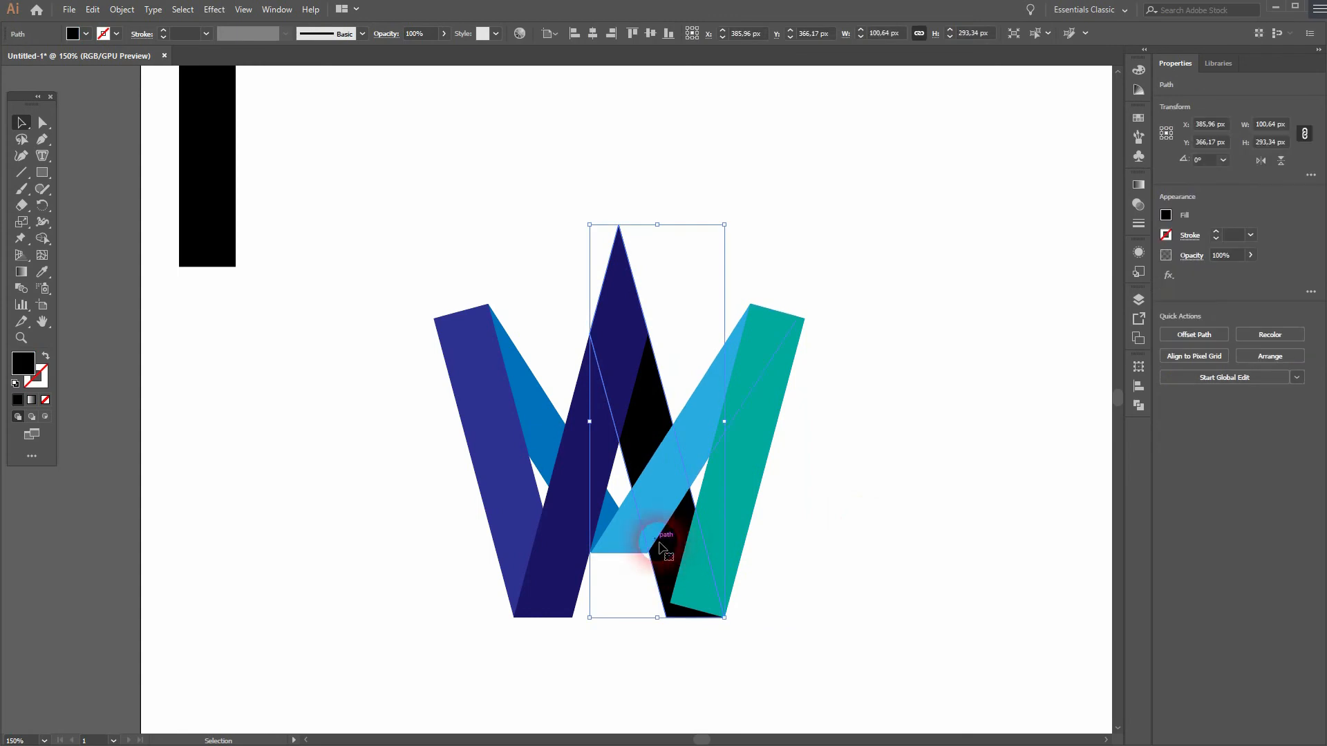
left_click(87, 34)
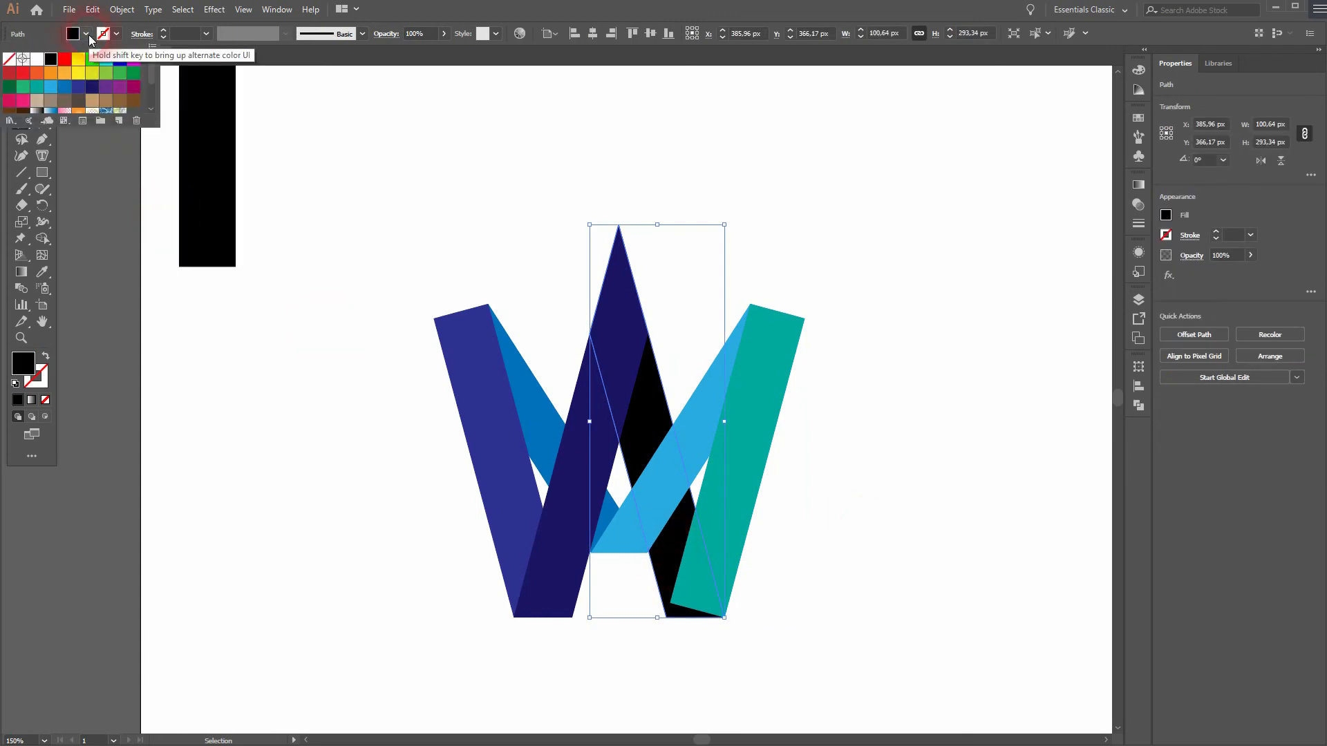
left_click(9, 86)
left_click(23, 86)
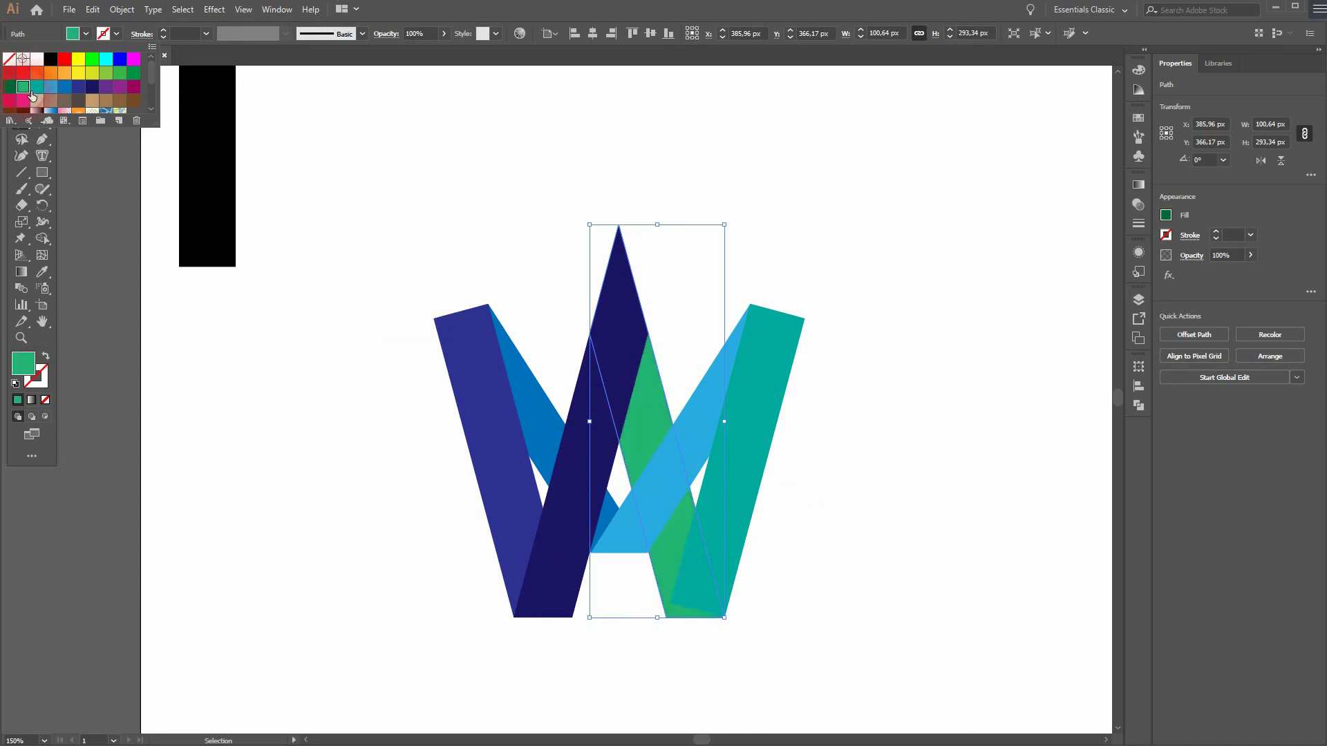
left_click(446, 695)
left_click(800, 670)
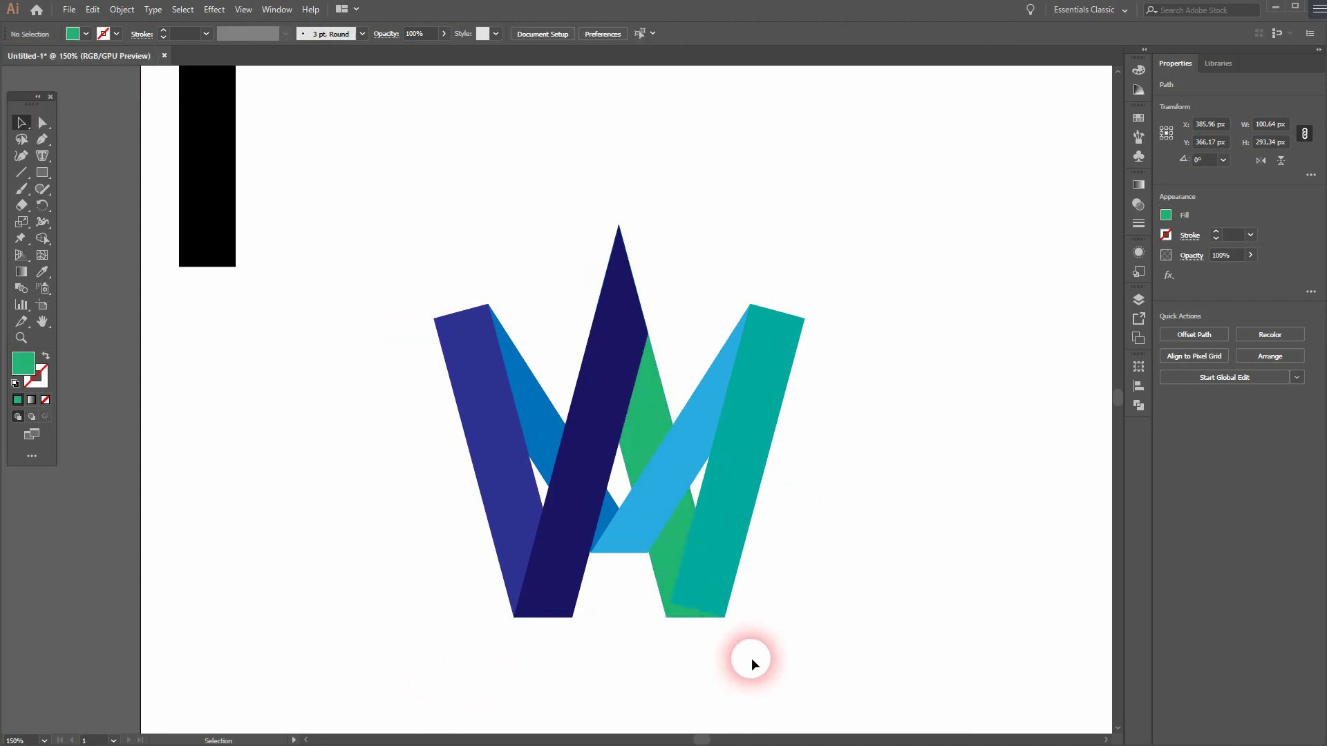
Step: Extend the lower end of the teal outer arm along its slope until it passes completely beyond the right foot's base
scroll(696, 610, "up", 3)
left_click(752, 533)
key("a")
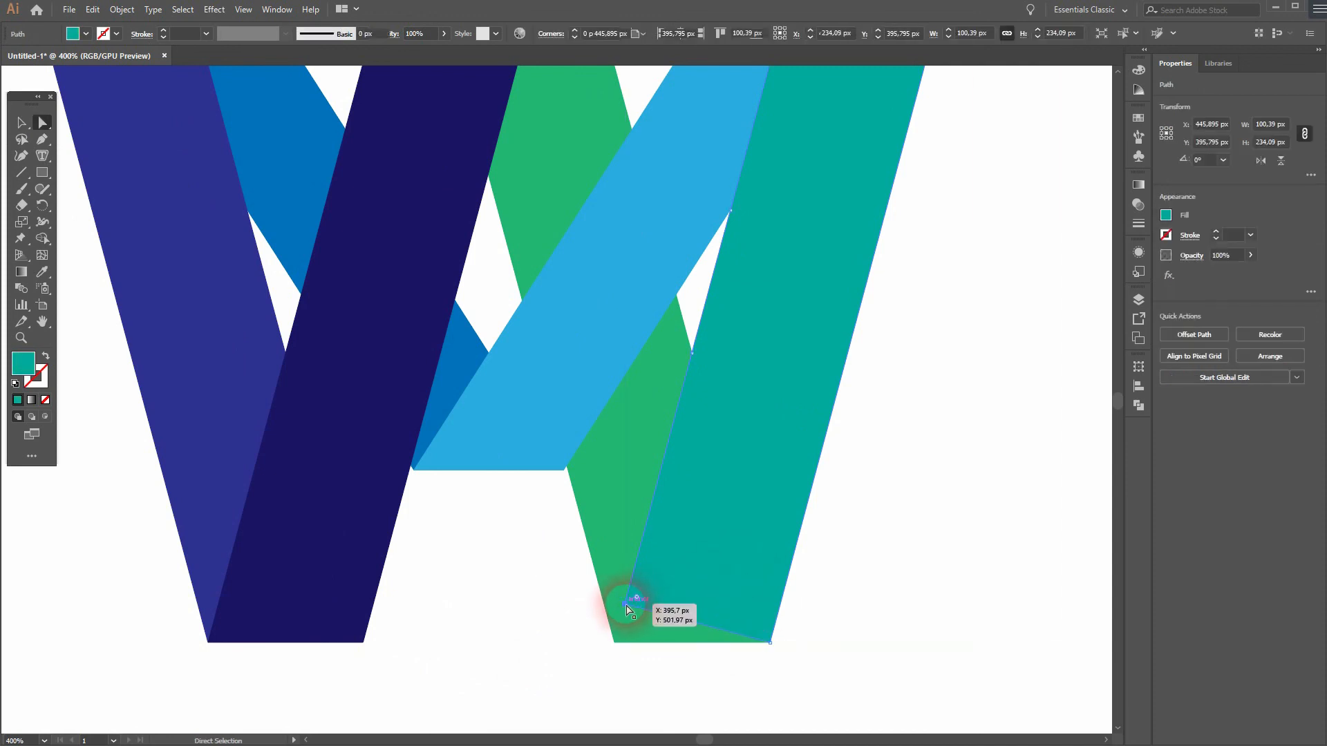
left_click(627, 607)
left_click(770, 643, "shift")
left_click_drag(770, 643, 733, 662)
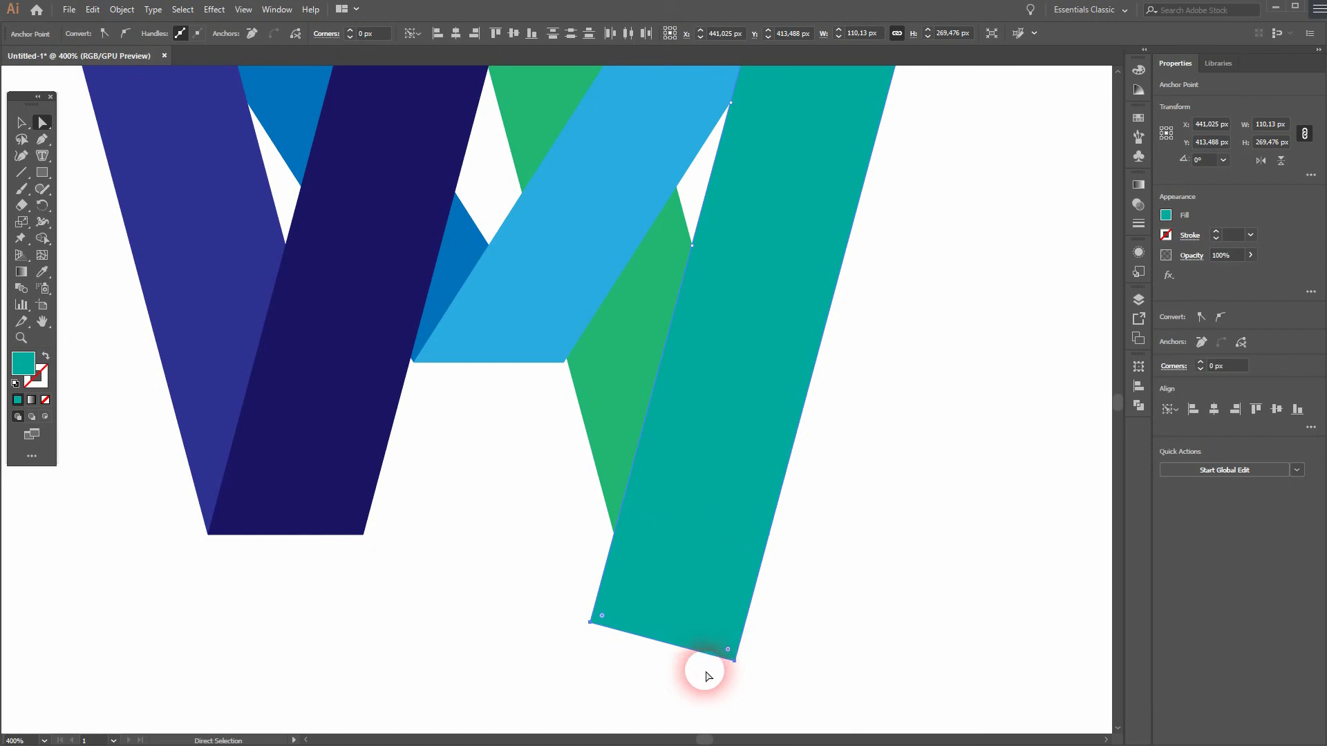
Step: Trim off the part of the teal arm overhanging the right foot's base with the Shape Builder tool
key("v")
left_click_drag(536, 702, 925, 484)
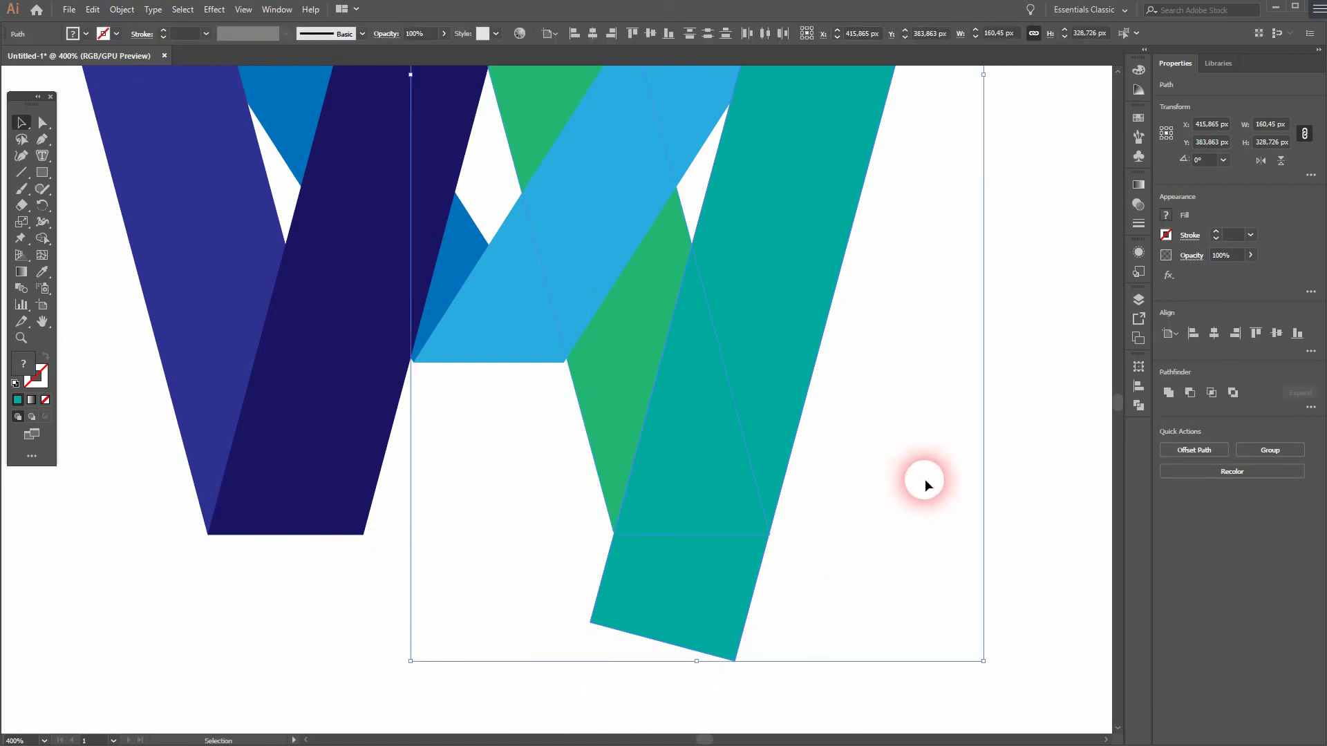
left_click(38, 227)
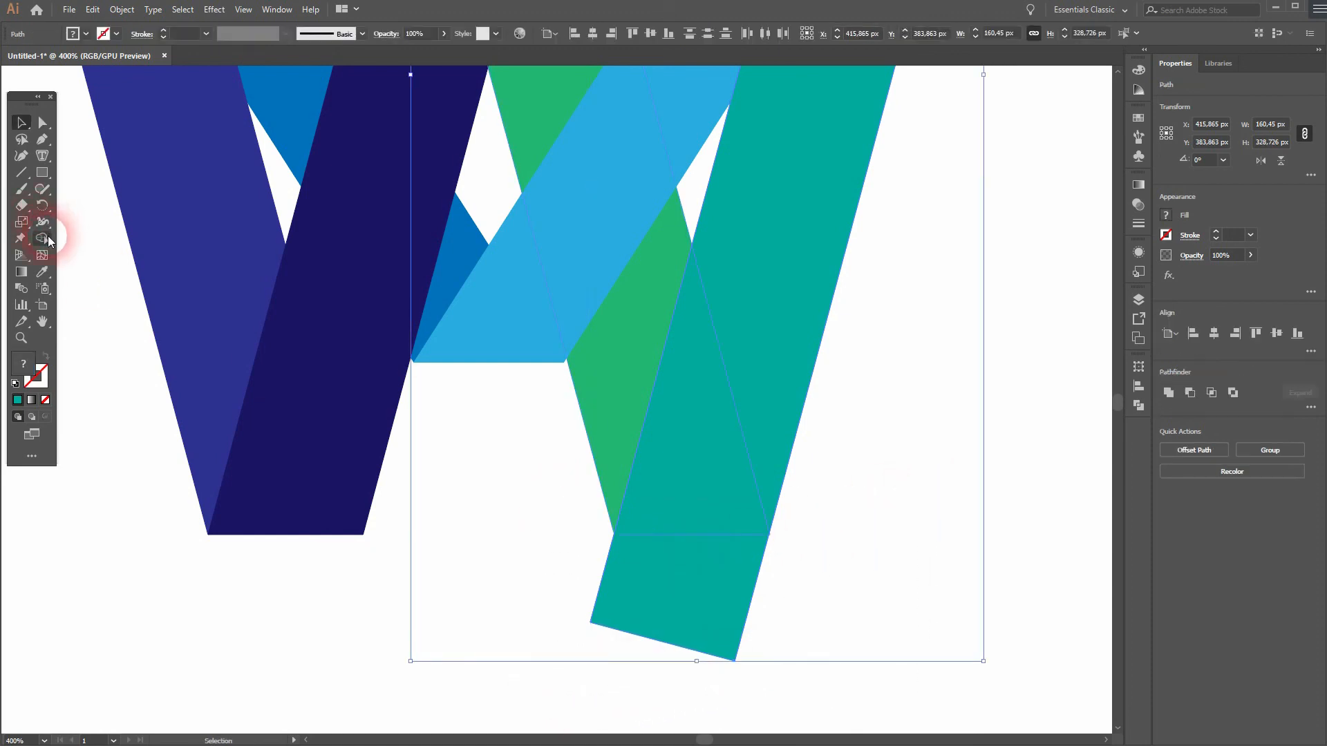
left_click(46, 237)
left_click(683, 579, "alt")
left_click(21, 122)
left_click(996, 616)
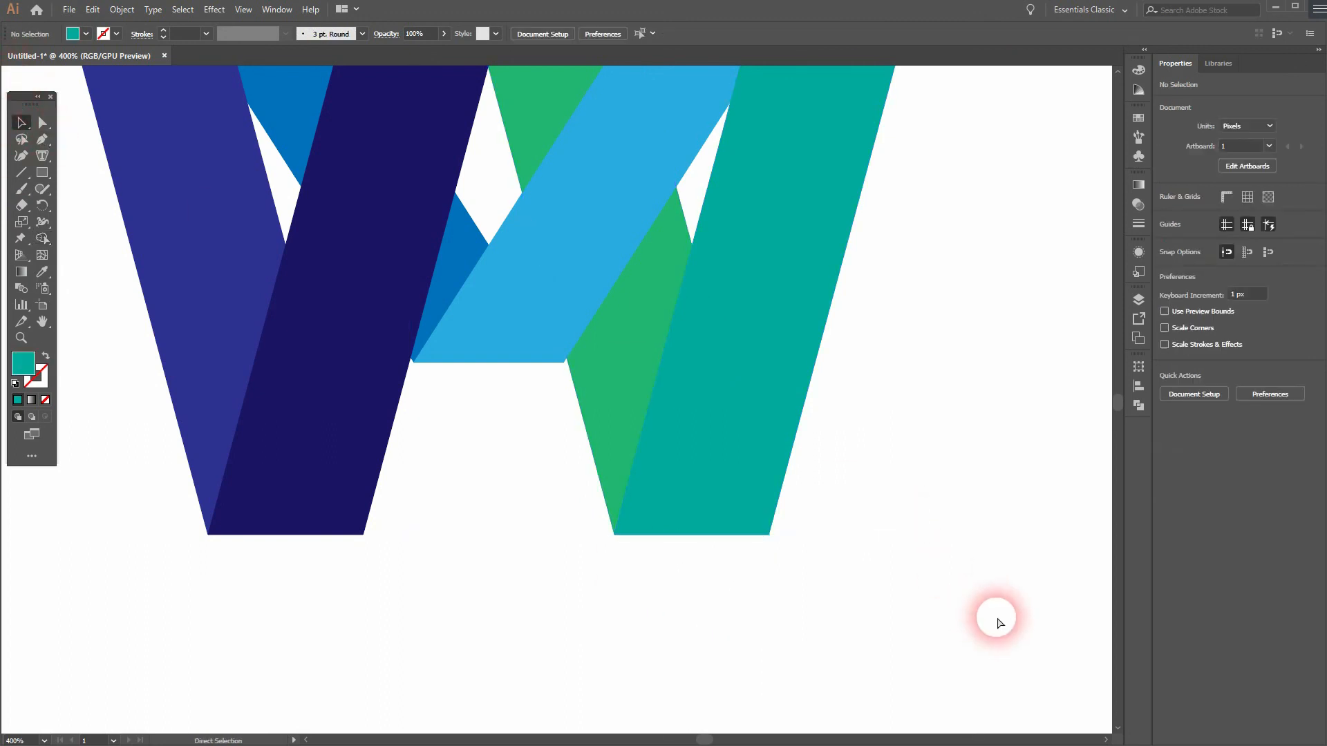
Step: Group all the W's pieces and centre the group horizontally and vertically on the artboard
key("ctrl+0")
left_click_drag(441, 522, 668, 305)
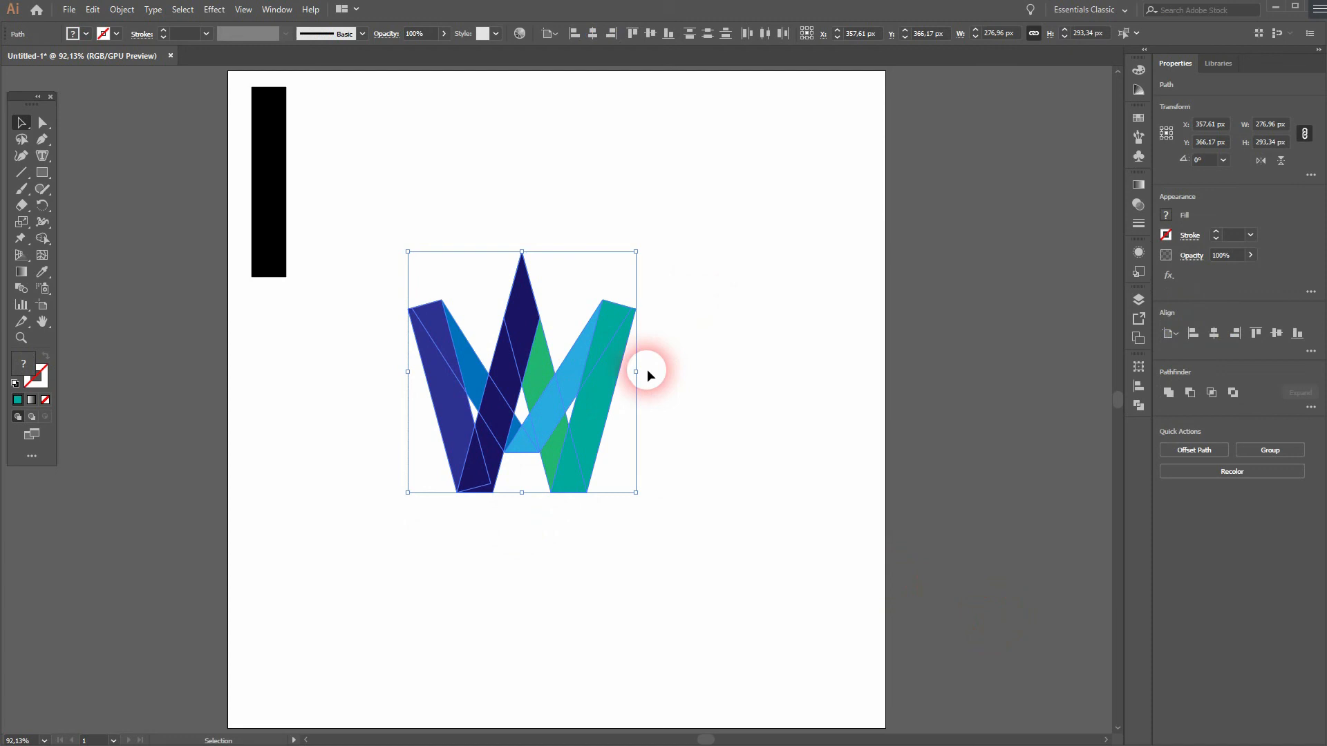
right_click(591, 413)
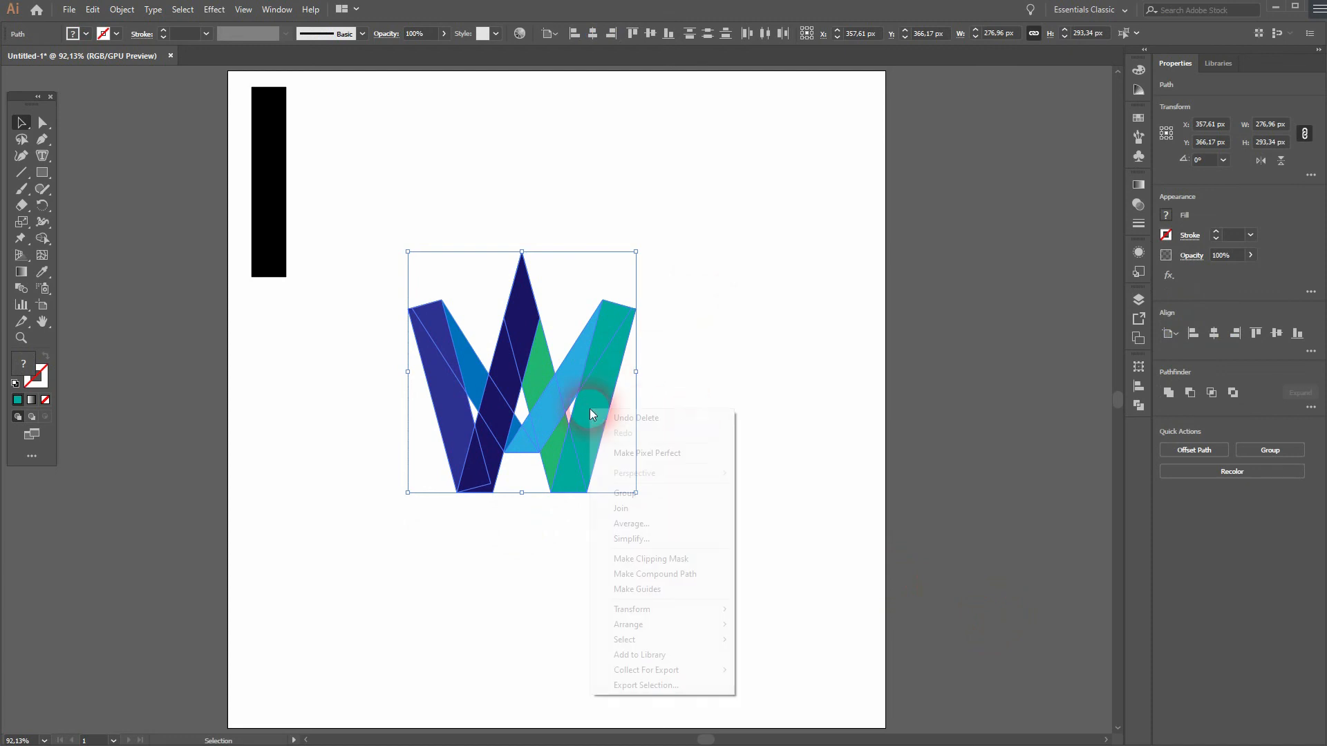
left_click(671, 494)
left_click(611, 35)
left_click(651, 34)
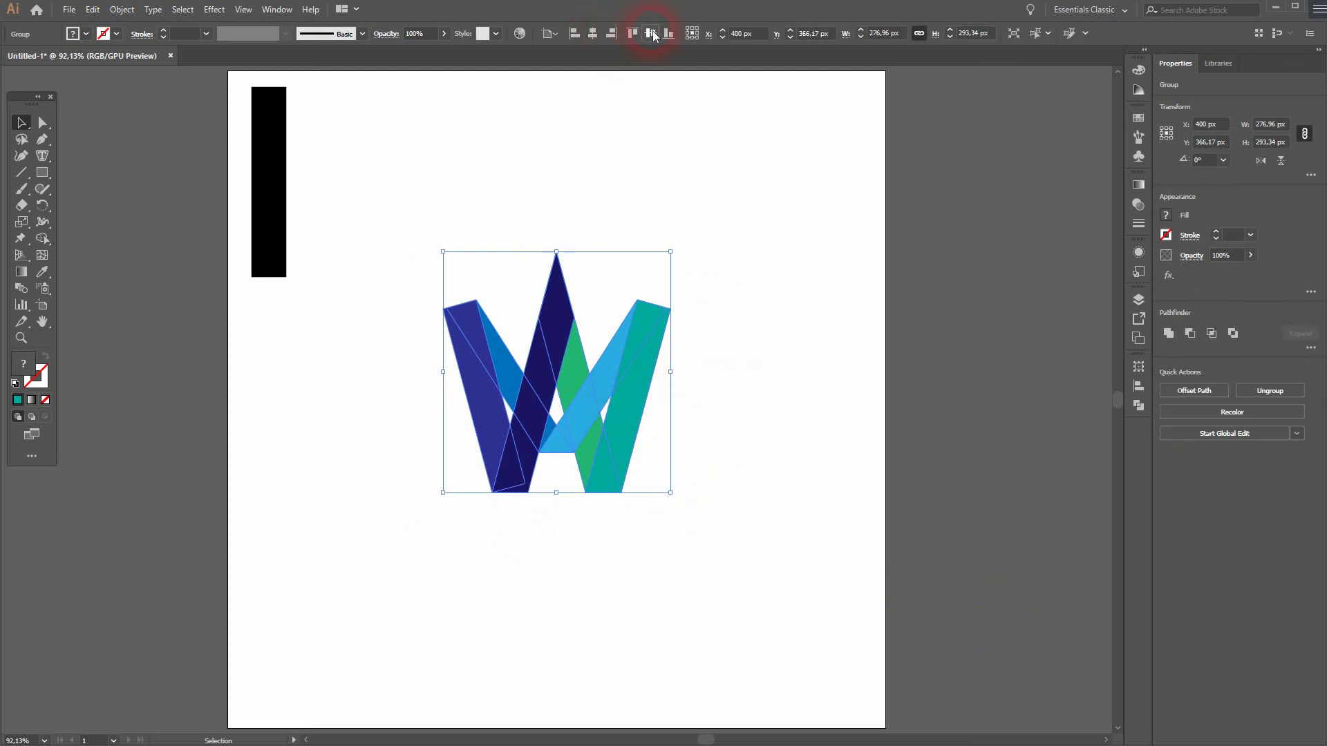
left_click(825, 394)
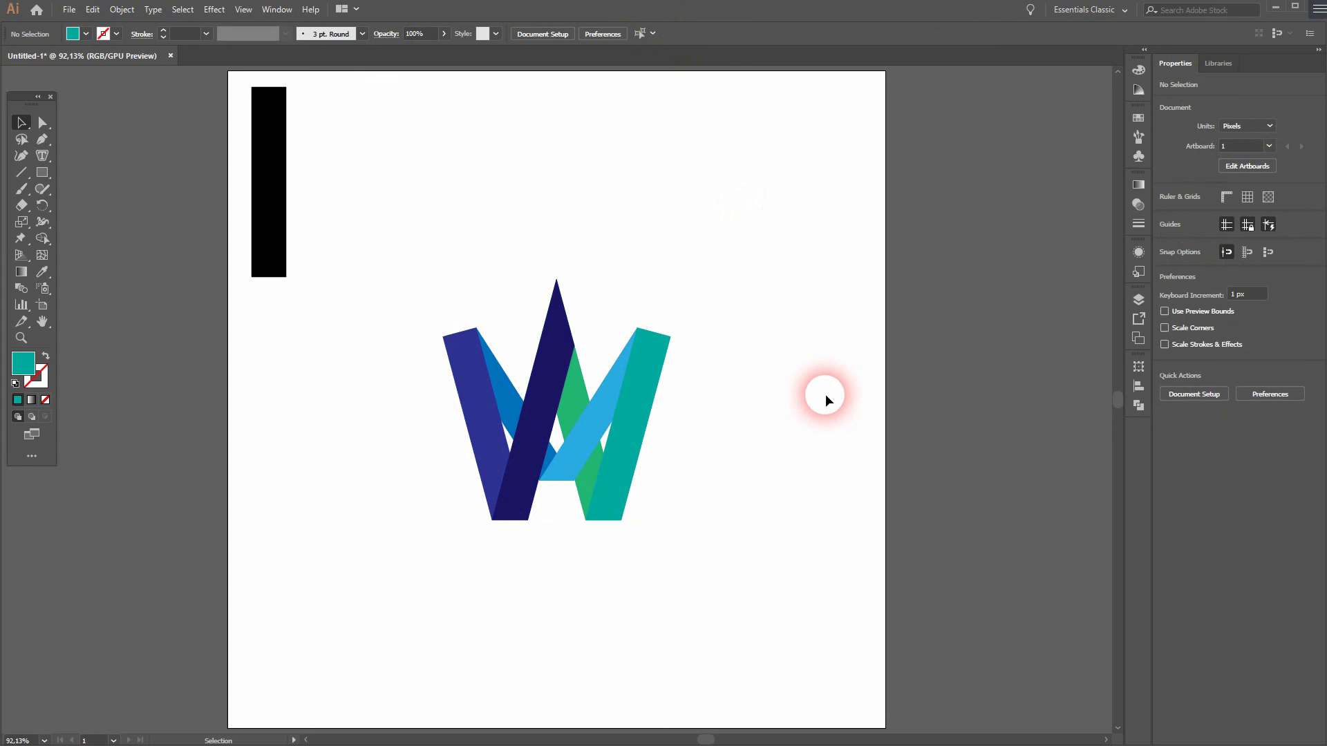